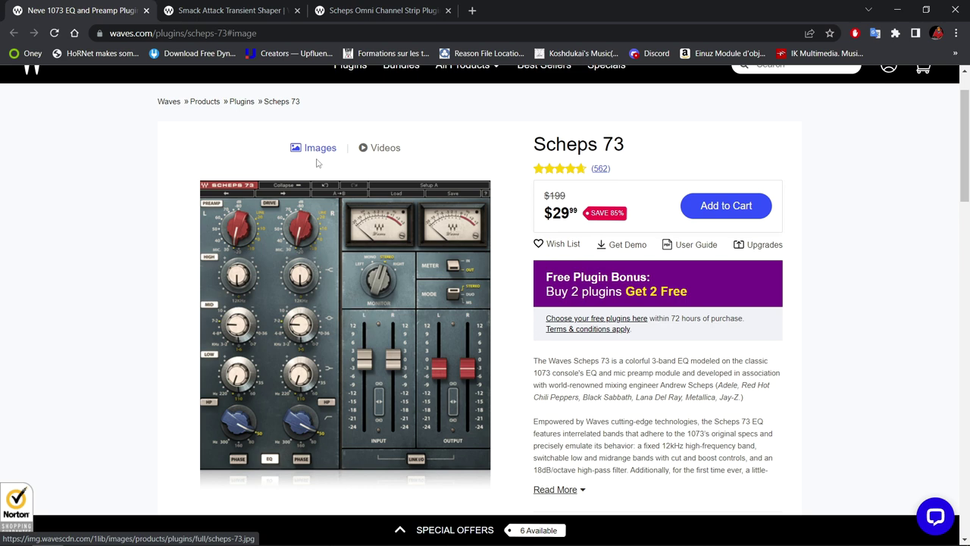
Step: Look through the Waves product pages for the Smack Attack and Scheps Omni Channel plugins
{"action": "key", "text": "ctrl+Tab"}
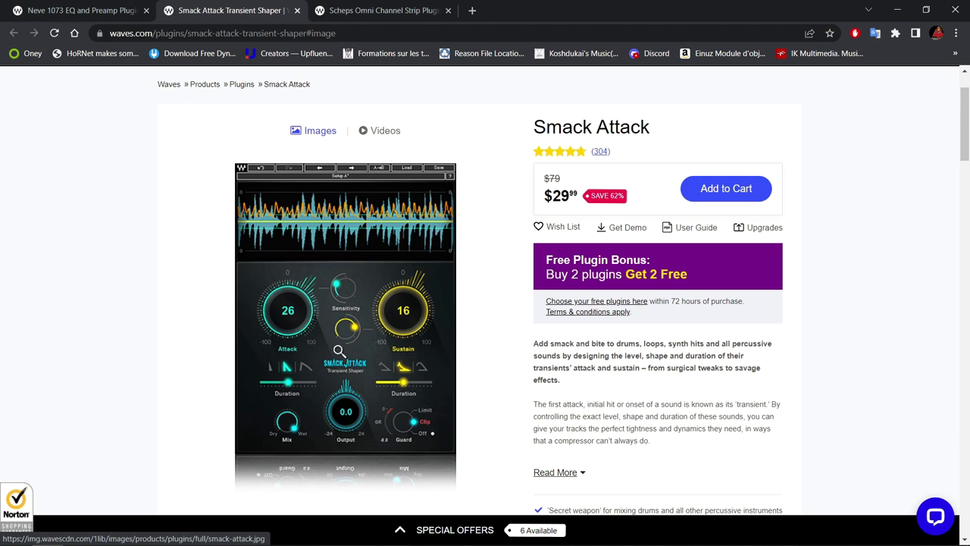
{"action": "key", "text": "ctrl+Tab"}
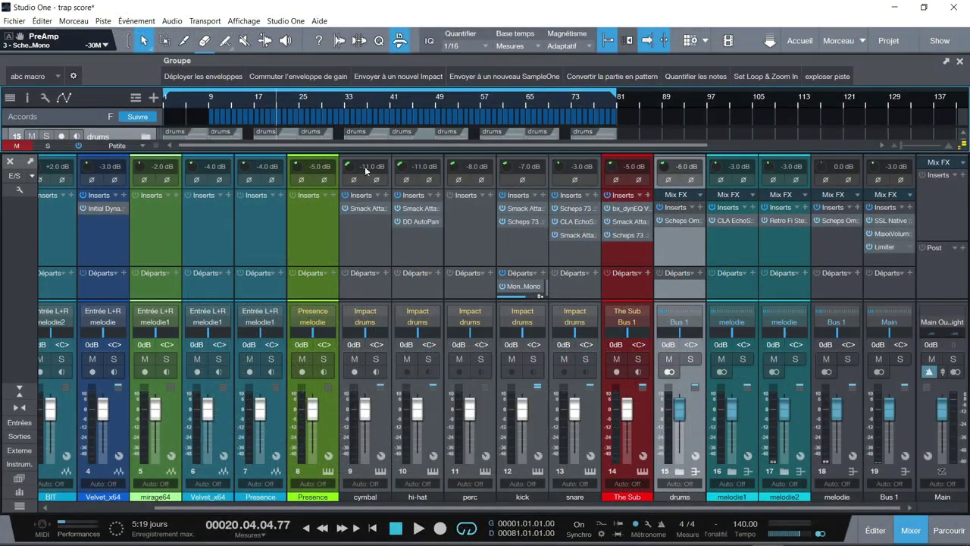
Step: Return to the start of the song and play the full mix with the mixer shown
{"action": "key", "text": "F3"}
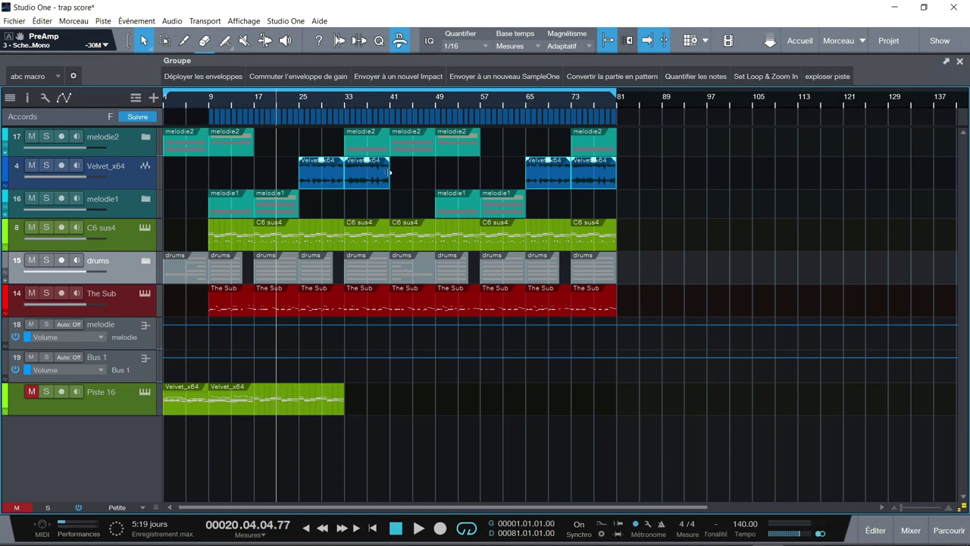
{"action": "key", "text": "Home"}
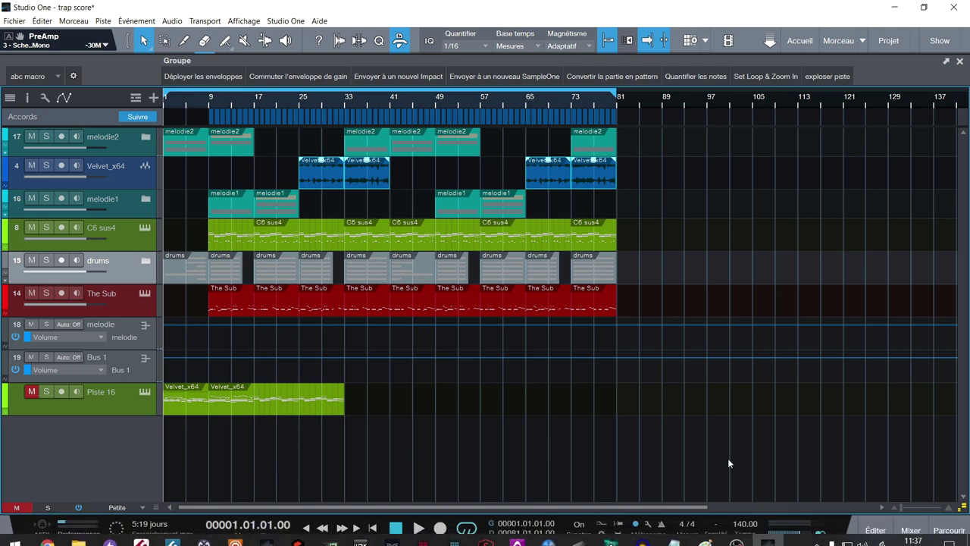
{"action": "left_click", "coordinate": [911, 530]}
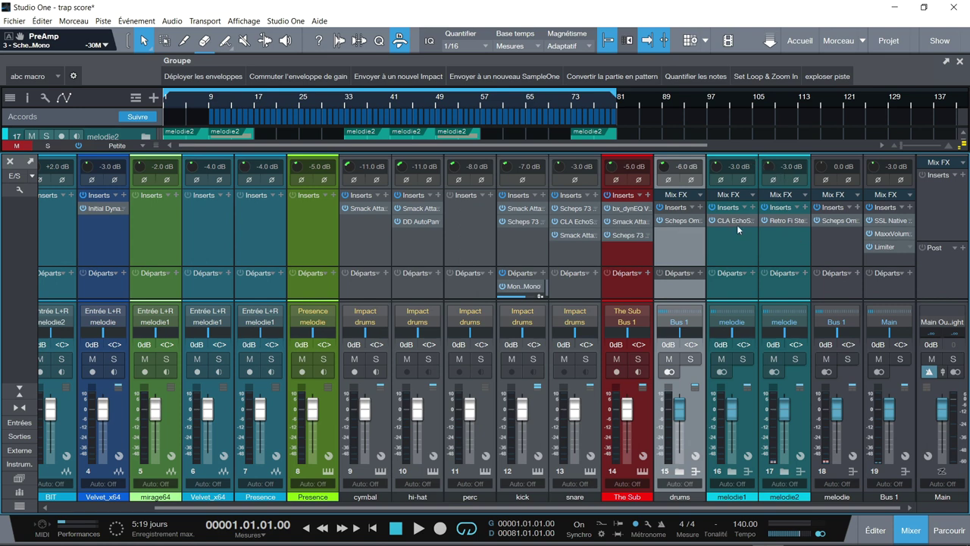
{"action": "key", "text": "space"}
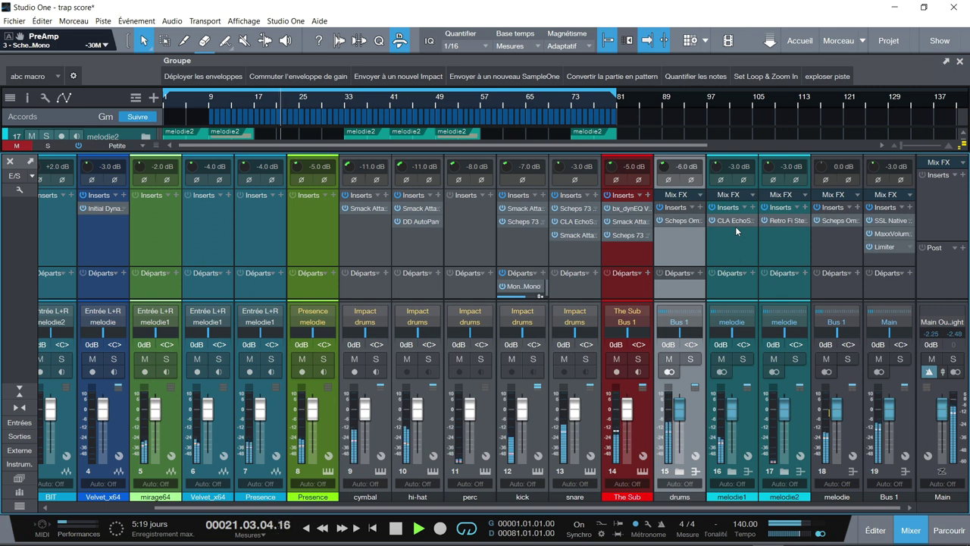
Step: Follow the playback in the enlarged arrangement, then return to the mixer and stop the song
{"action": "key", "text": "F3"}
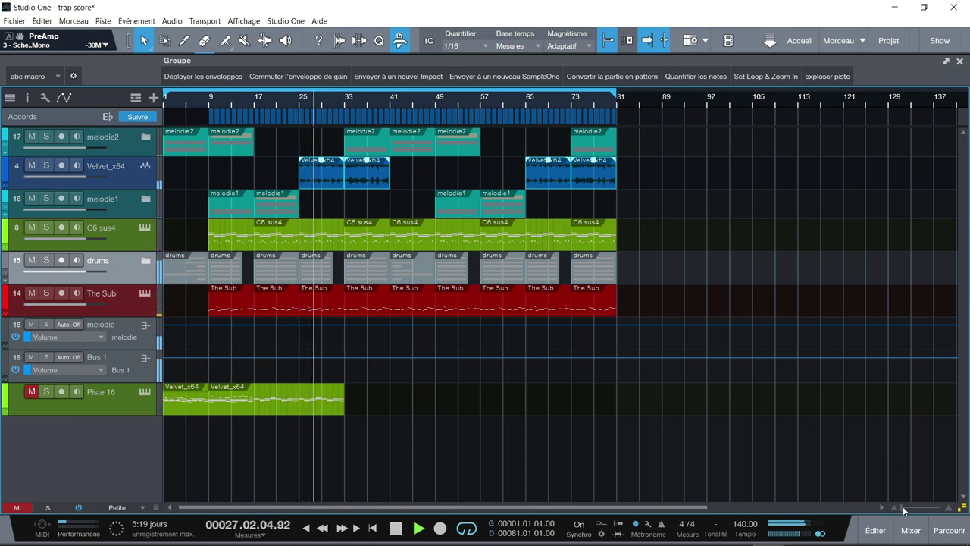
{"action": "left_click_drag", "start_coordinate": [901, 507], "coordinate": [903, 512]}
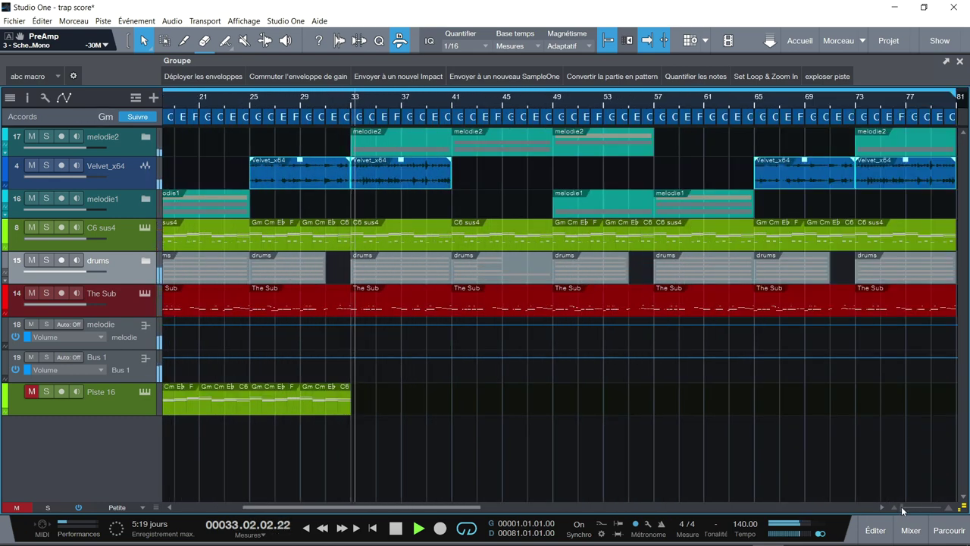
{"action": "left_click", "coordinate": [629, 450]}
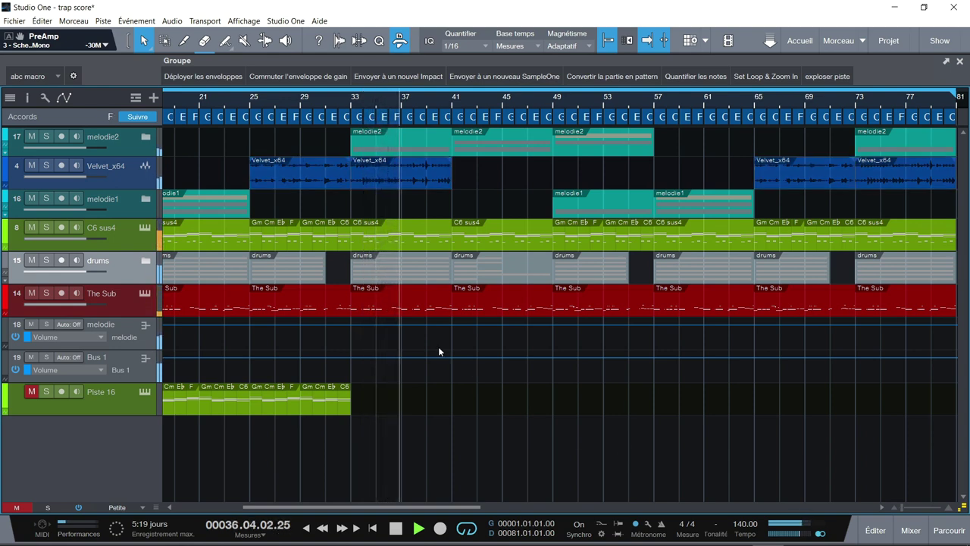
{"action": "key", "text": "F3"}
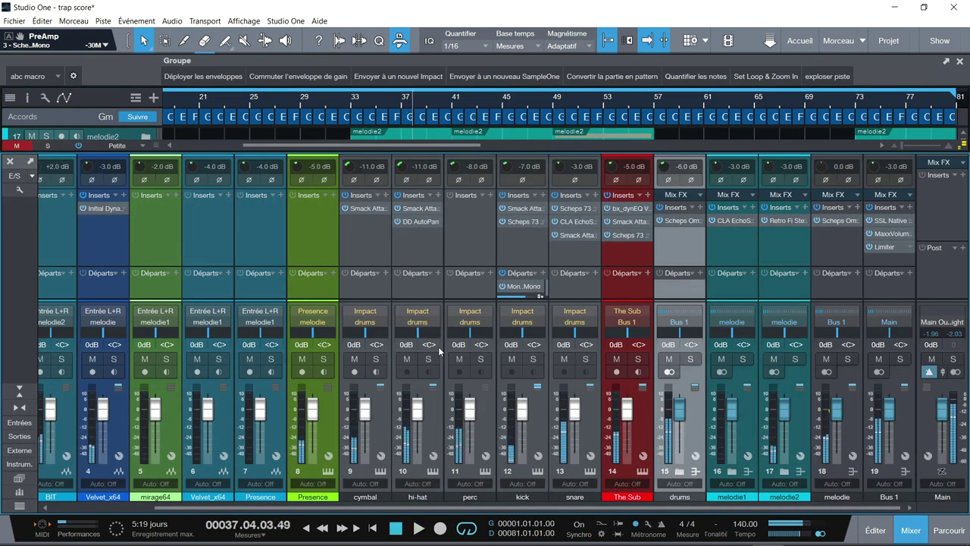
{"action": "key", "text": "space"}
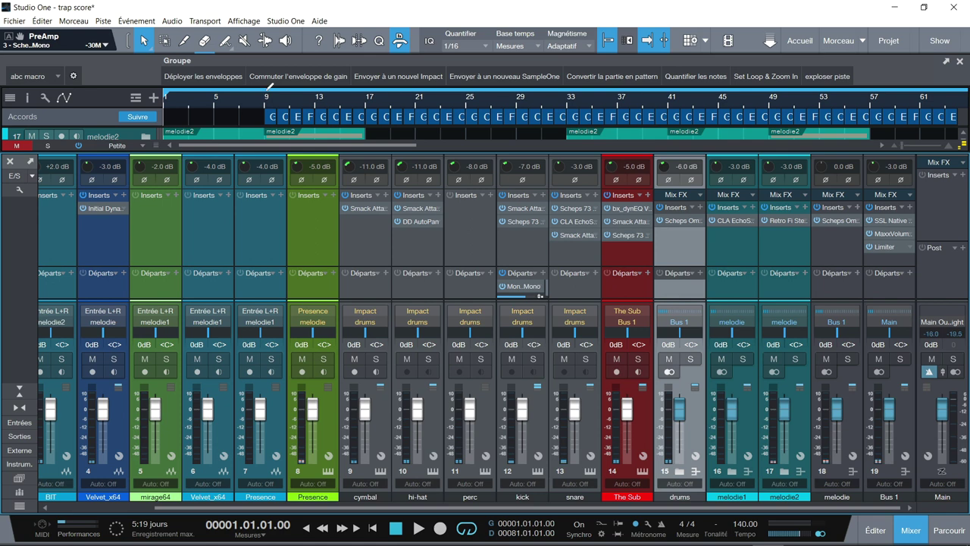
Step: Set the loop range from bar 9 to bar 21 and audition the soloed drums bus
{"action": "left_click_drag", "start_coordinate": [266, 97], "coordinate": [415, 85]}
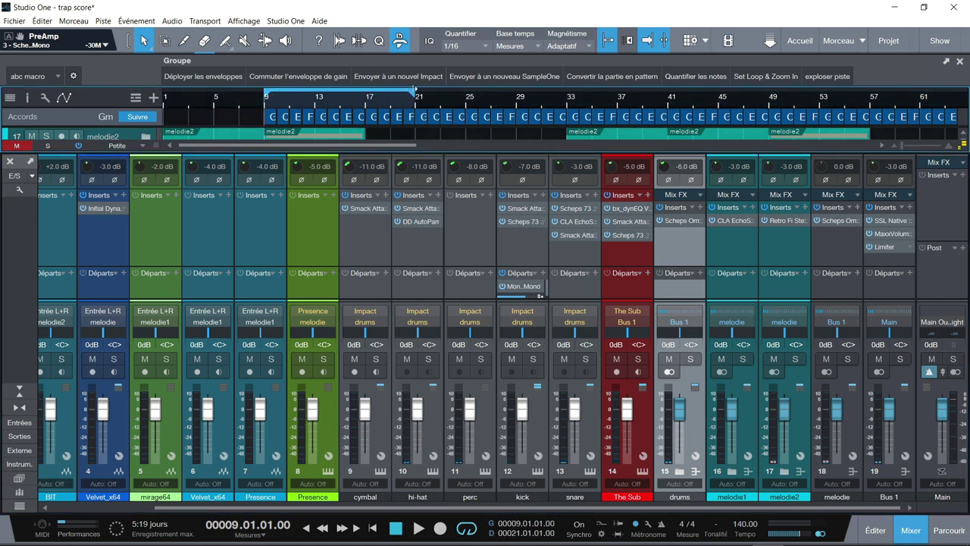
{"action": "left_click", "coordinate": [691, 358]}
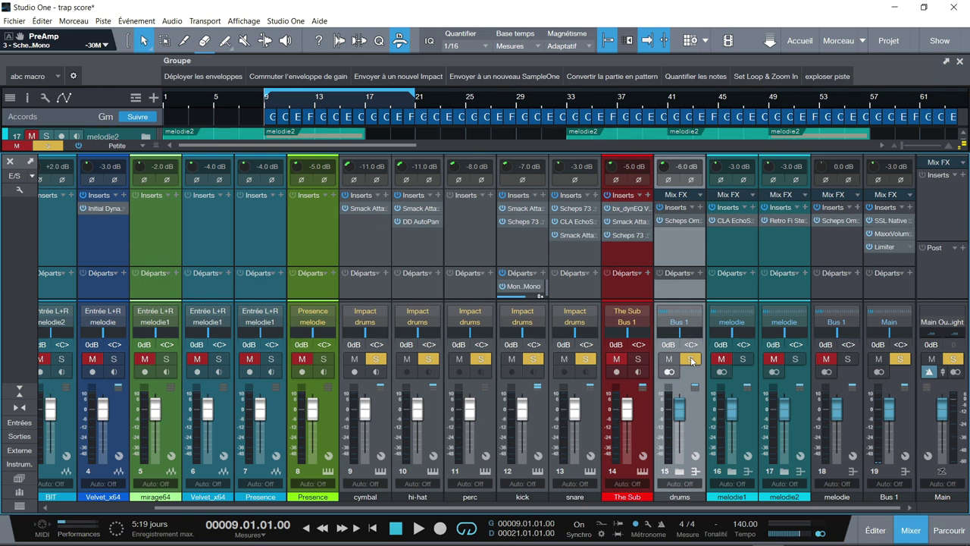
{"action": "key", "text": "space"}
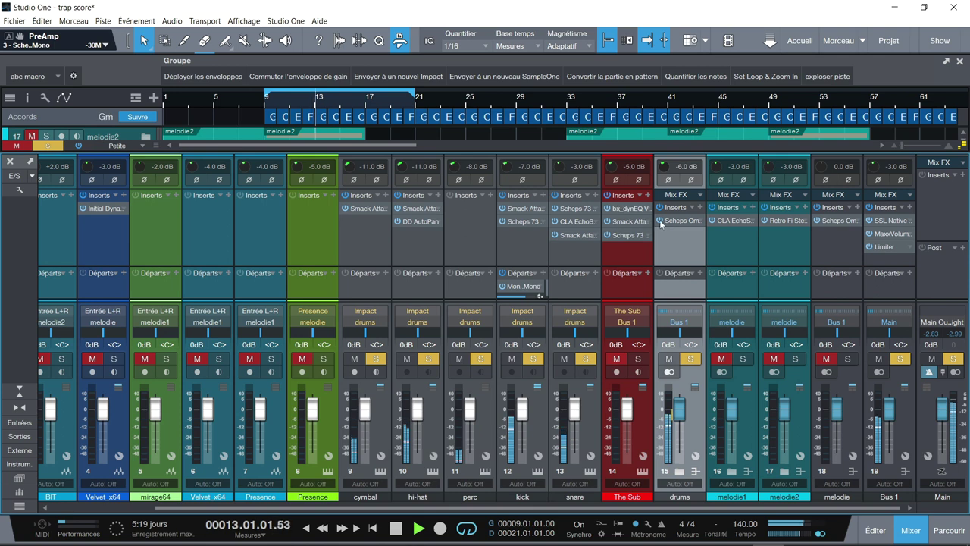
{"action": "key", "text": "space"}
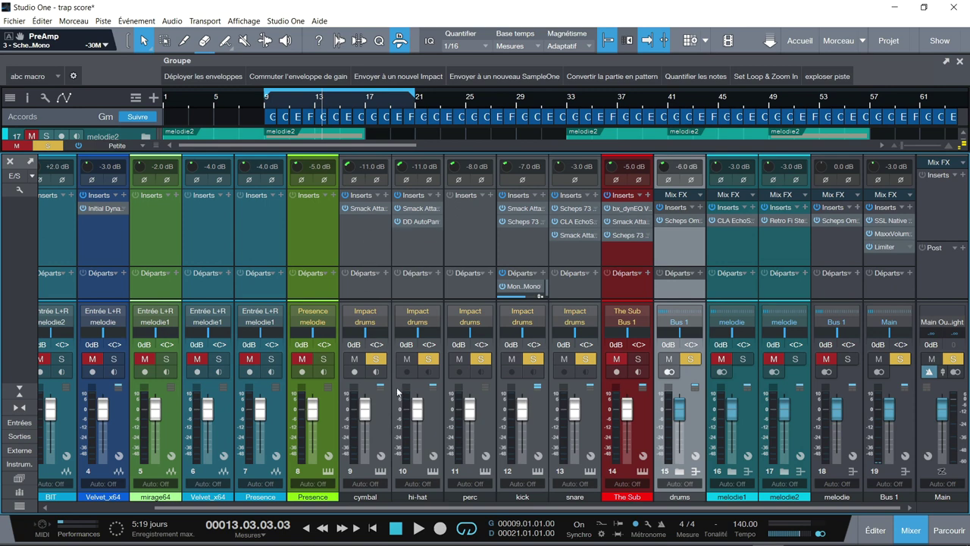
Step: Isolate the cymbal by unsoloing and muting hi-hat, perc, kick and snare, and bypass the Scheps Omni insert on the drums bus
{"action": "left_click", "coordinate": [362, 208]}
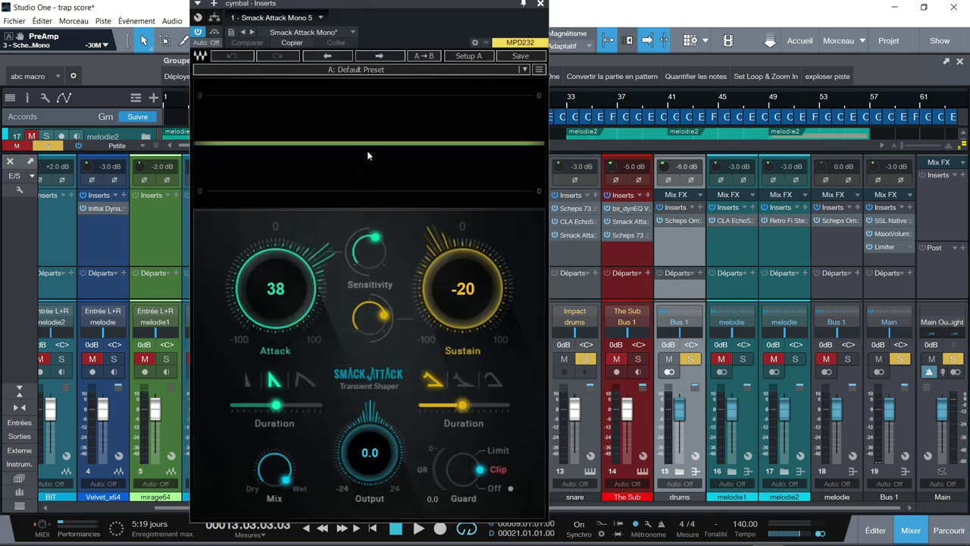
{"action": "left_click", "coordinate": [539, 4]}
{"action": "left_click", "coordinate": [407, 358]}
{"action": "left_click", "coordinate": [429, 360]}
{"action": "left_click", "coordinate": [481, 359]}
{"action": "left_click", "coordinate": [459, 358]}
{"action": "left_click", "coordinate": [512, 358]}
{"action": "left_click", "coordinate": [533, 358]}
{"action": "left_click", "coordinate": [585, 358]}
{"action": "left_click", "coordinate": [564, 359]}
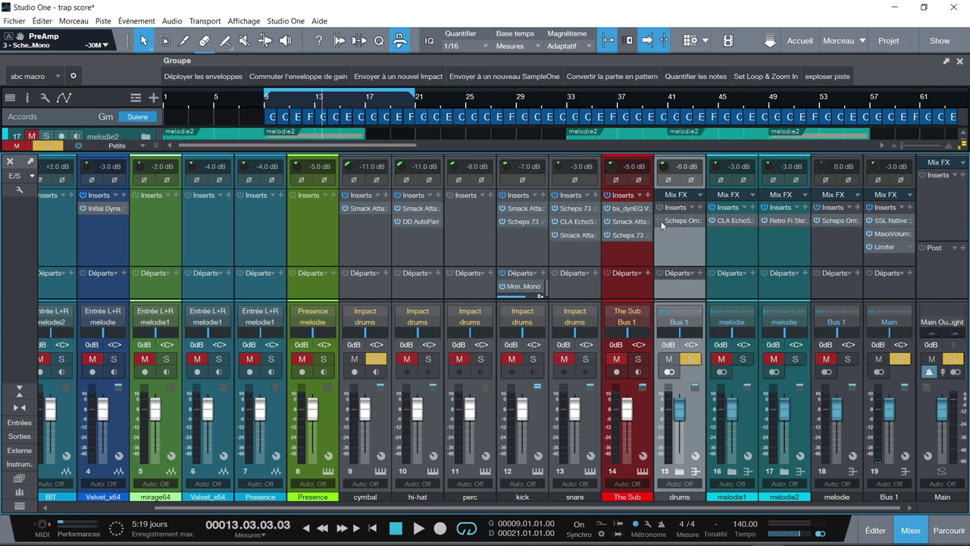
Step: Play the cymbal from the loop start and examine its Smack Attack attack, sustain, mix and guard settings
{"action": "key", "text": "KP_0"}
{"action": "key", "text": "space"}
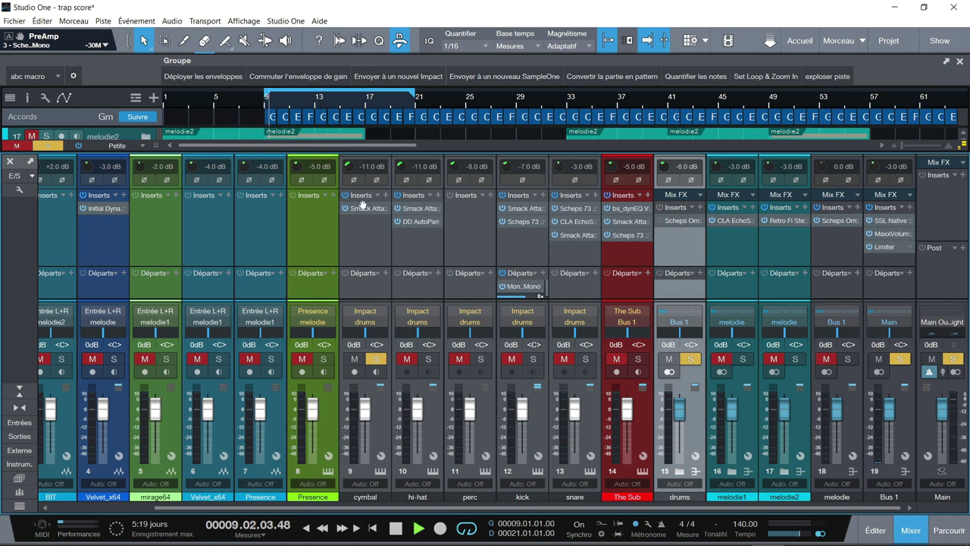
{"action": "left_click", "coordinate": [358, 208]}
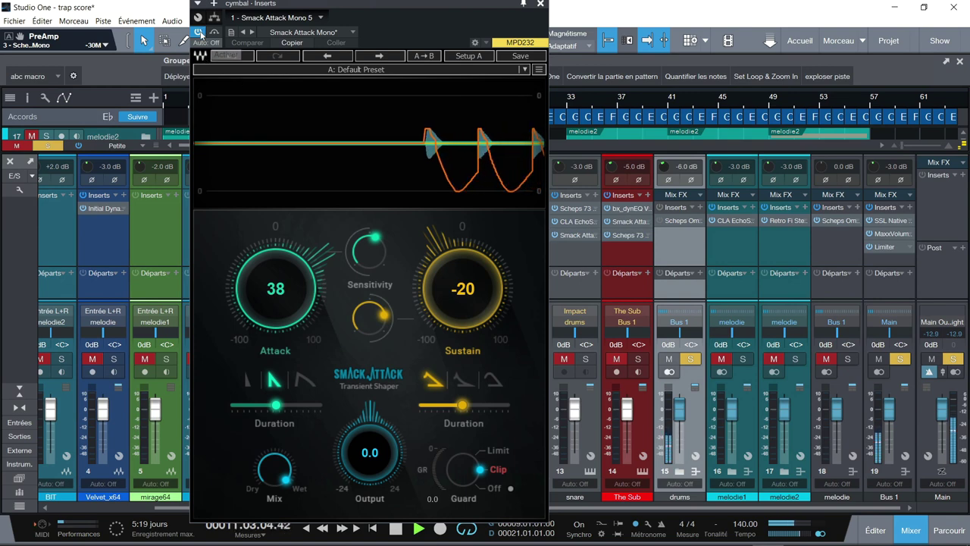
{"action": "key", "text": "space"}
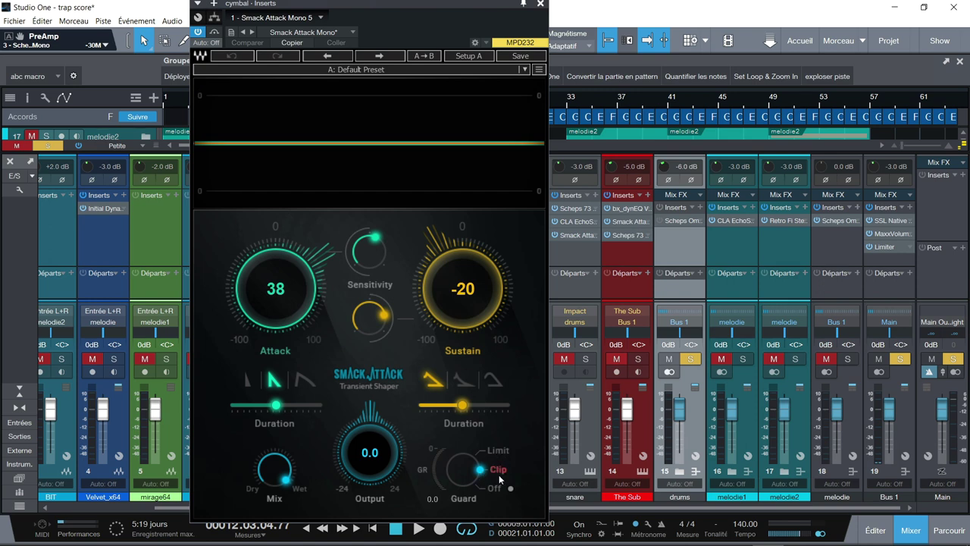
{"action": "mouse_move", "coordinate": [262, 475]}
{"action": "left_click", "coordinate": [541, 4]}
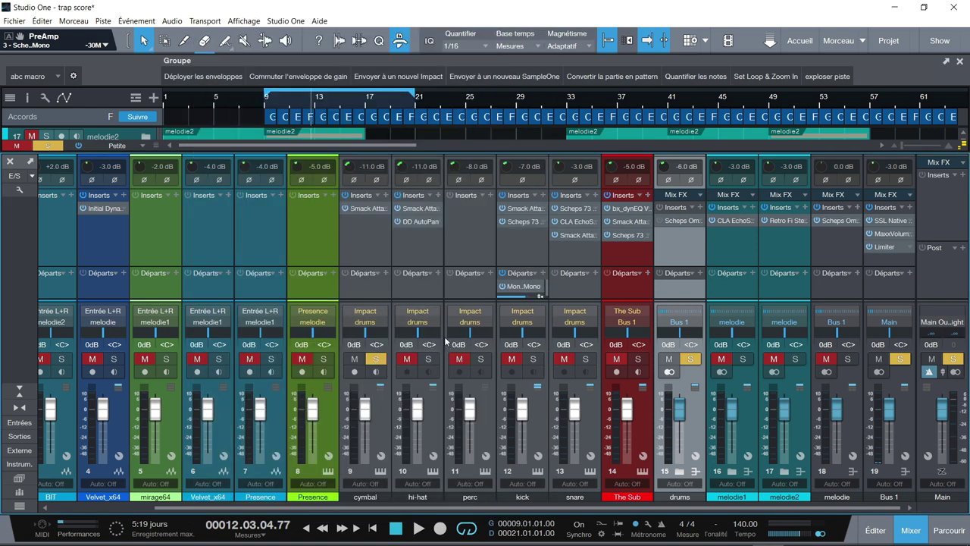
Step: Solo the hi-hat alongside the cymbal and audition it while reviewing its Smack Attack and DD AutoPan inserts
{"action": "left_click", "coordinate": [430, 369]}
{"action": "left_click", "coordinate": [432, 359]}
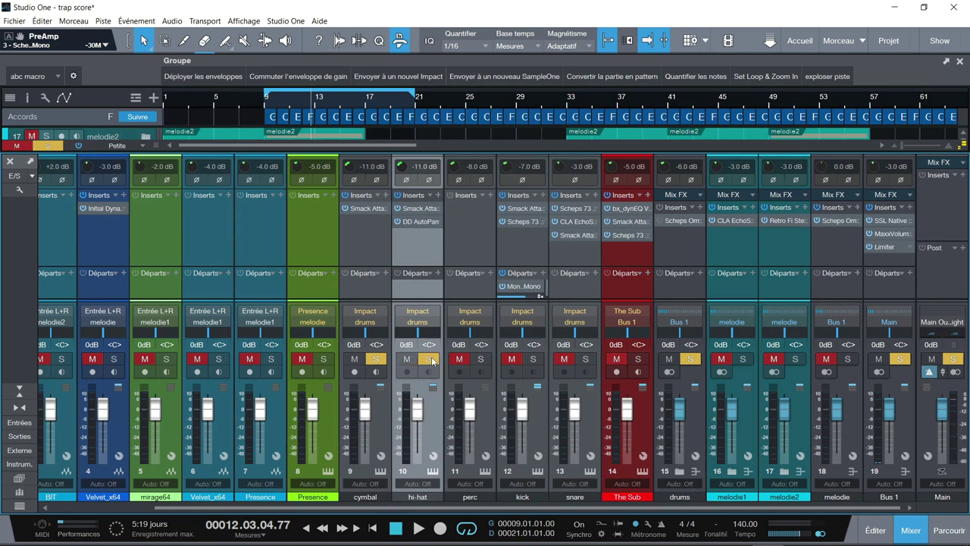
{"action": "left_click", "coordinate": [419, 208]}
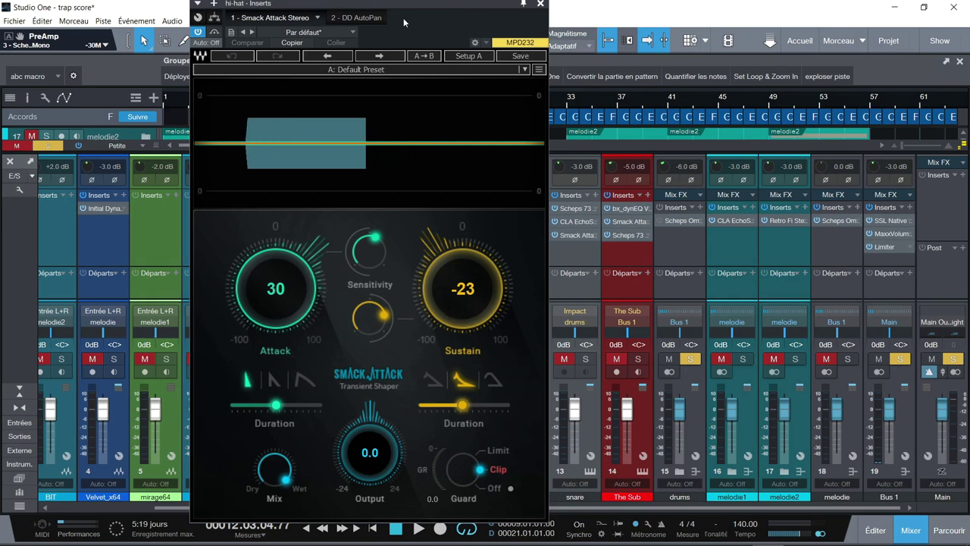
{"action": "left_click", "coordinate": [368, 18]}
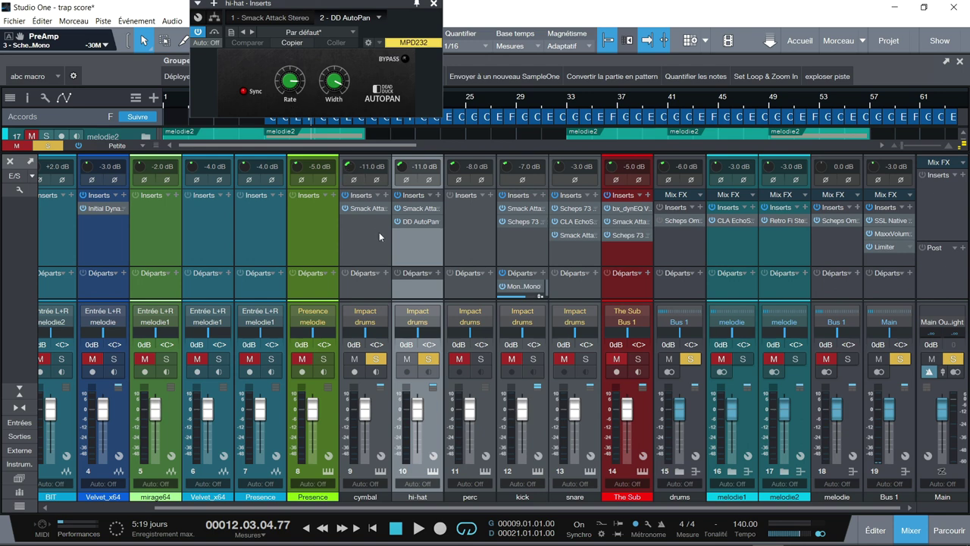
{"action": "key", "text": "space"}
{"action": "key", "text": "space"}
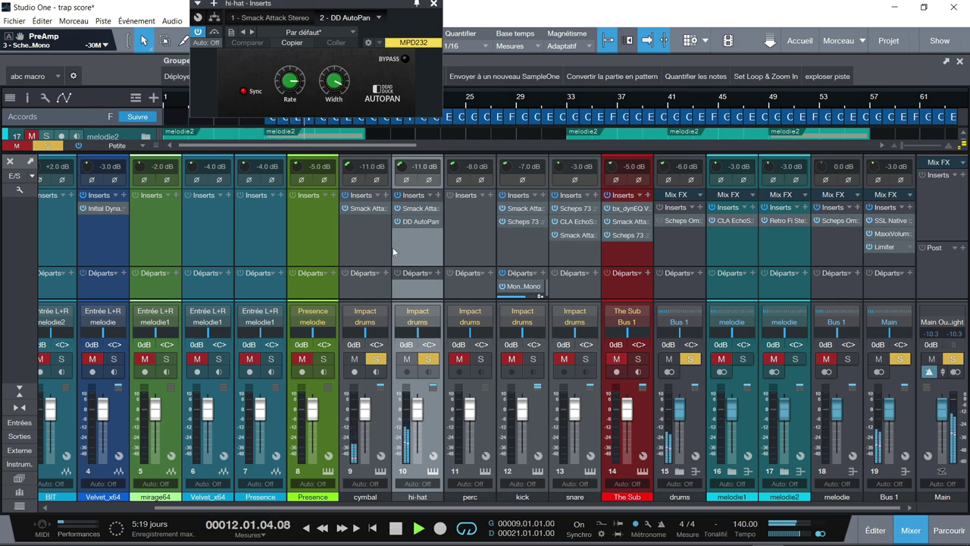
Step: Add the perc track to the solo, check its insert rack and resume playback
{"action": "left_click", "coordinate": [482, 360]}
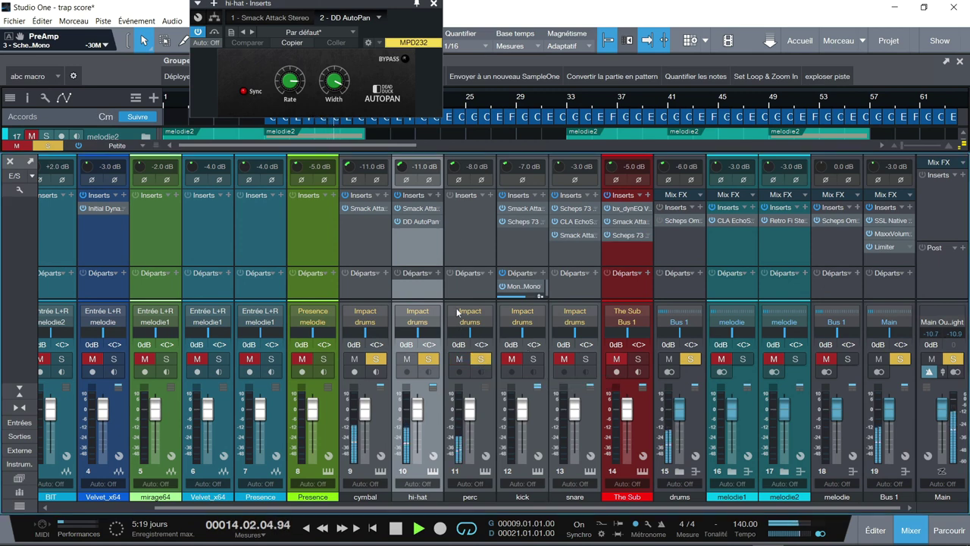
{"action": "left_click", "coordinate": [463, 237]}
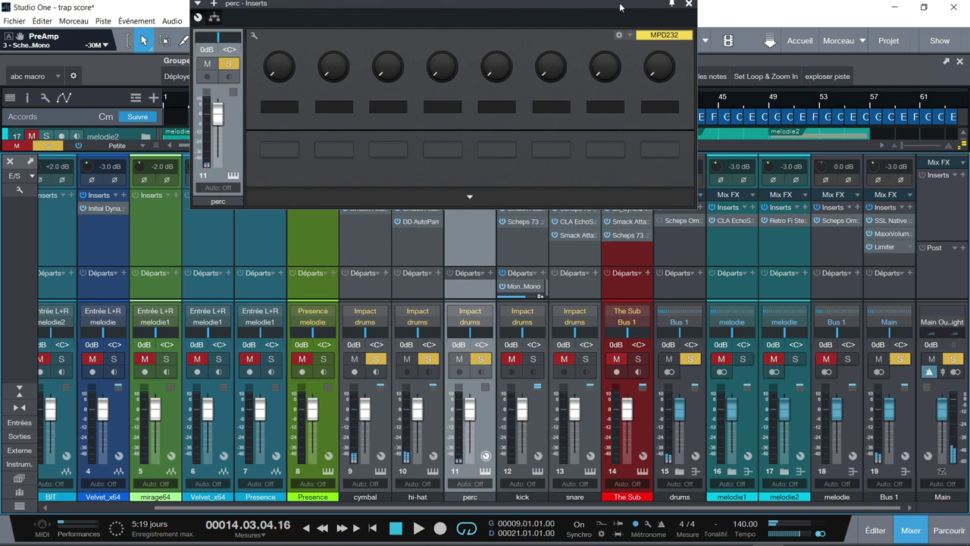
{"action": "left_click", "coordinate": [686, 4]}
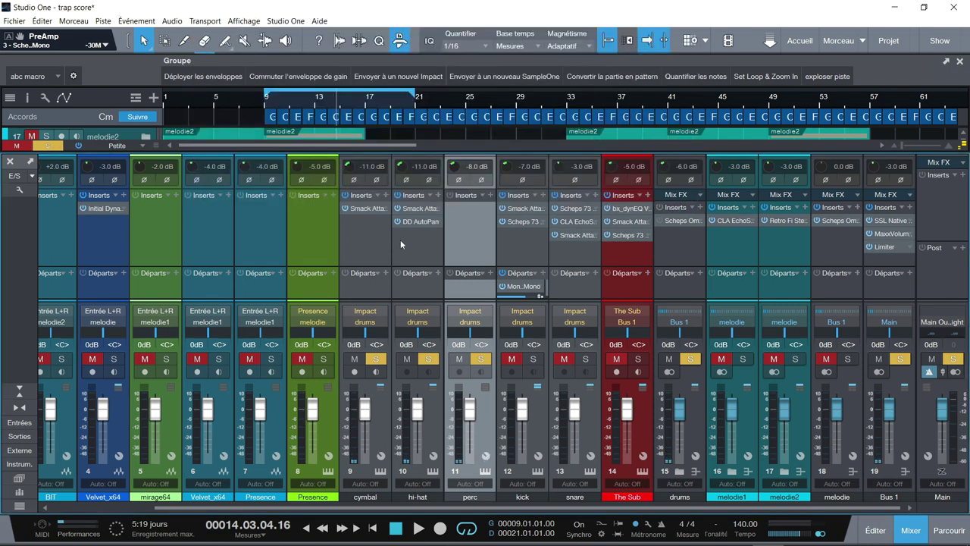
{"action": "key", "text": "space"}
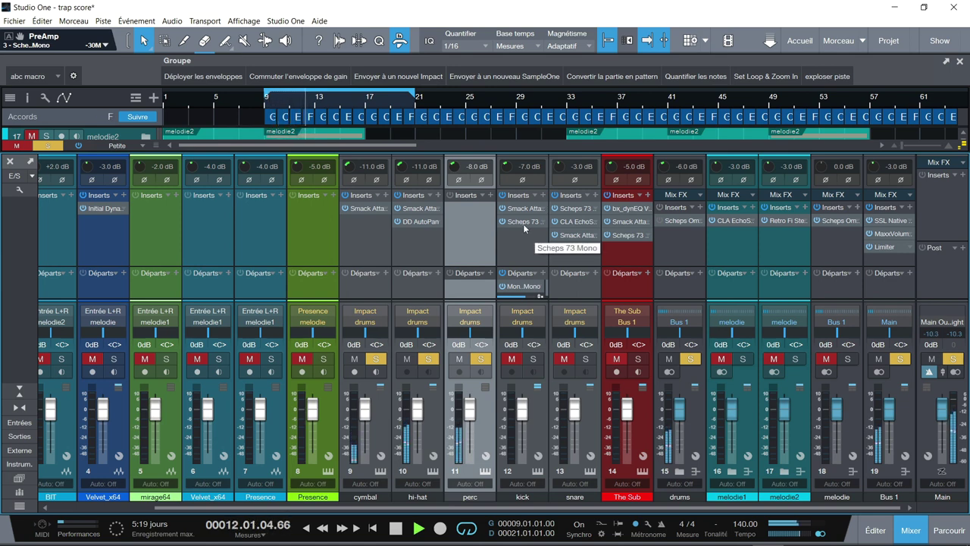
Step: Compare the loop with the cymbal's Smack Attack and the hi-hat's Smack Attack and DD AutoPan bypassed and re-enabled
{"action": "left_click", "coordinate": [397, 210]}
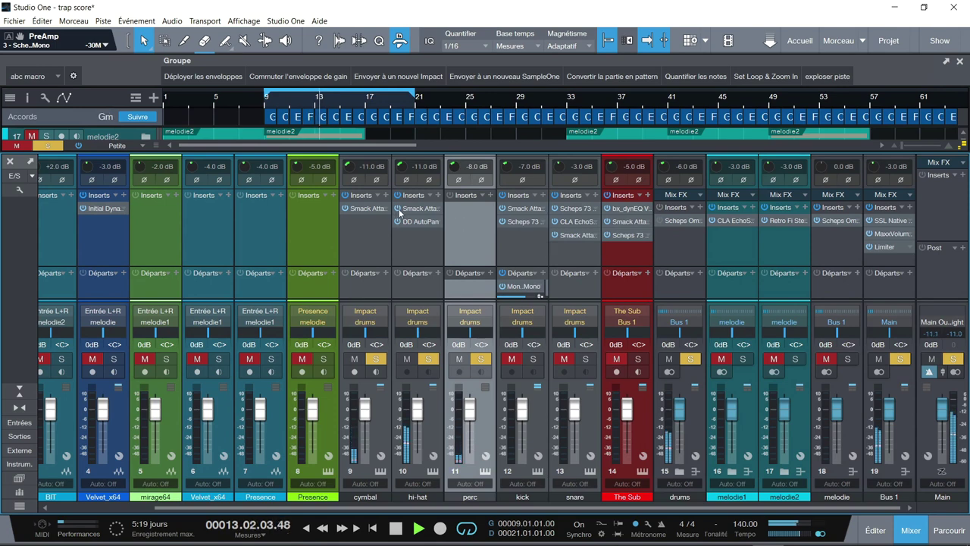
{"action": "left_click", "coordinate": [345, 209]}
{"action": "key", "text": "KP_1"}
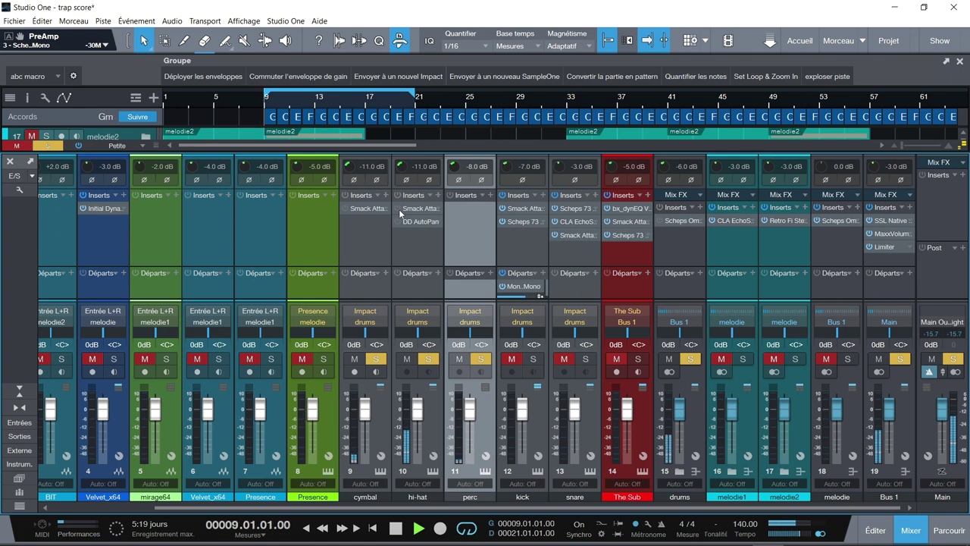
{"action": "left_click", "coordinate": [397, 221]}
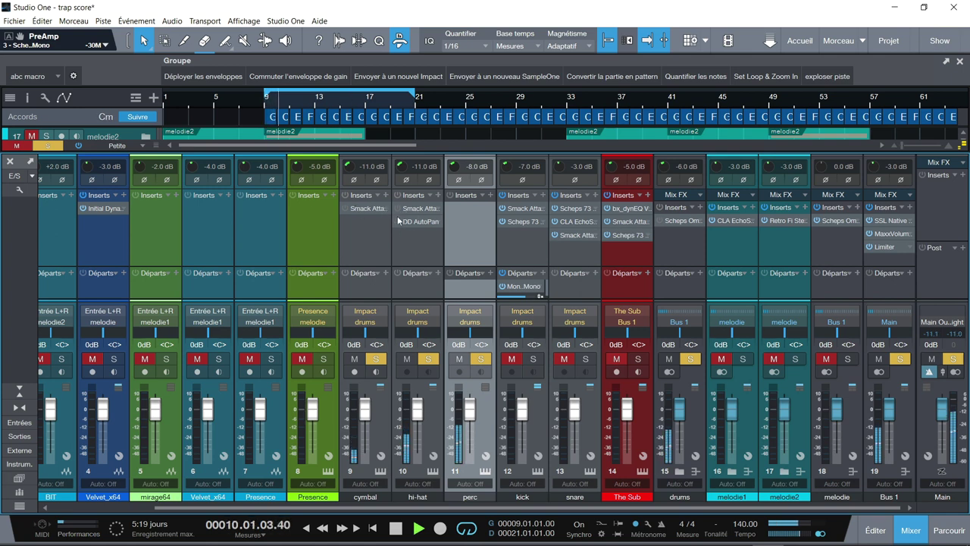
{"action": "left_click", "coordinate": [345, 209]}
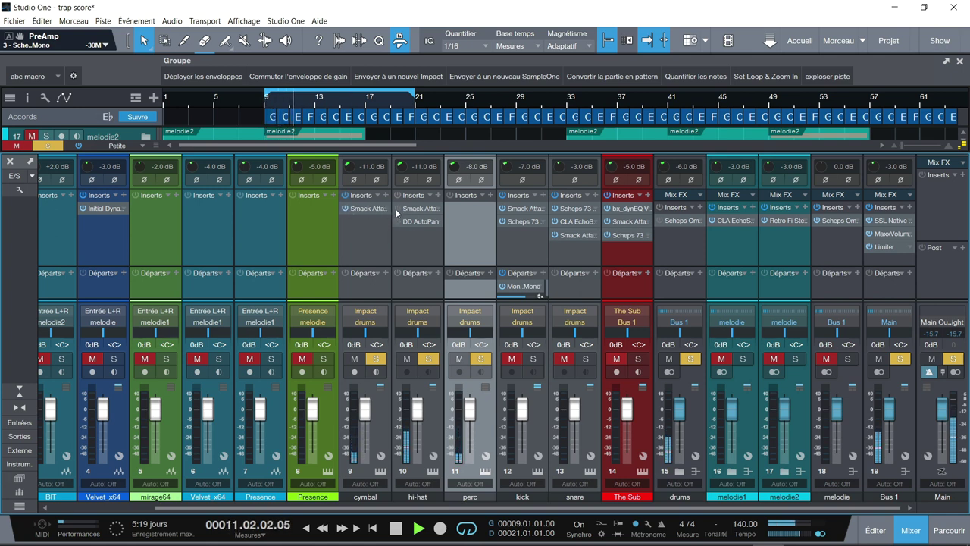
{"action": "left_click", "coordinate": [397, 221]}
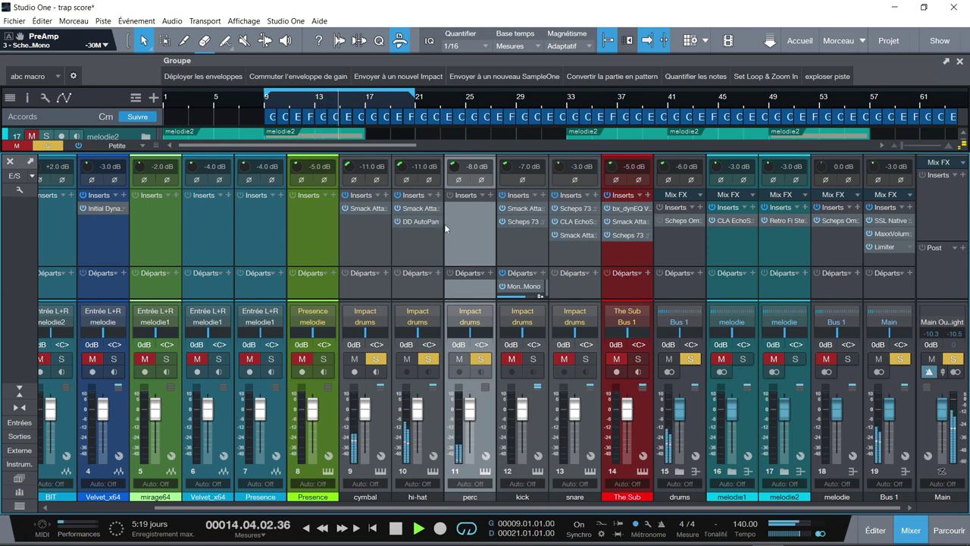
{"action": "key", "text": "KP_1"}
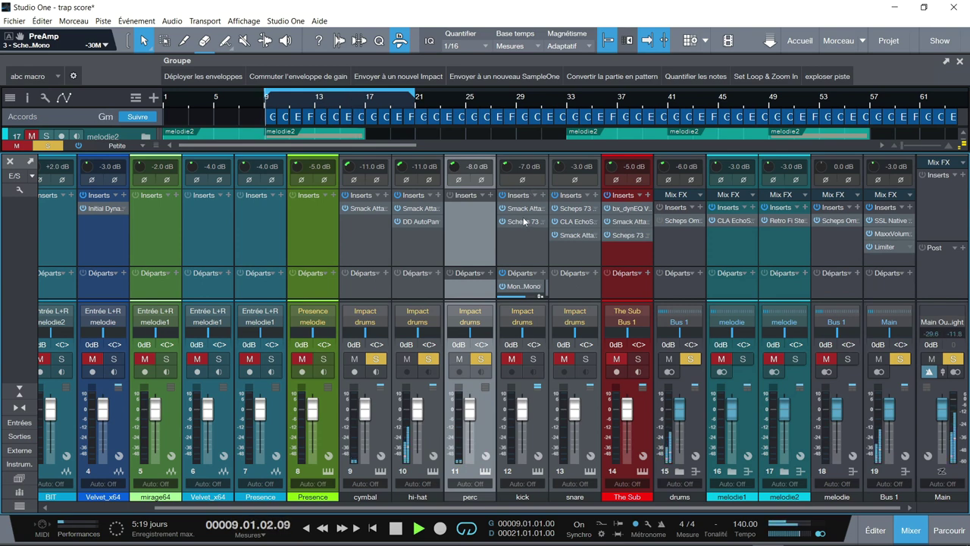
Step: Narrow the drum solo to the kick by soloing it and removing the perc, hi-hat and cymbal
{"action": "left_click", "coordinate": [535, 361]}
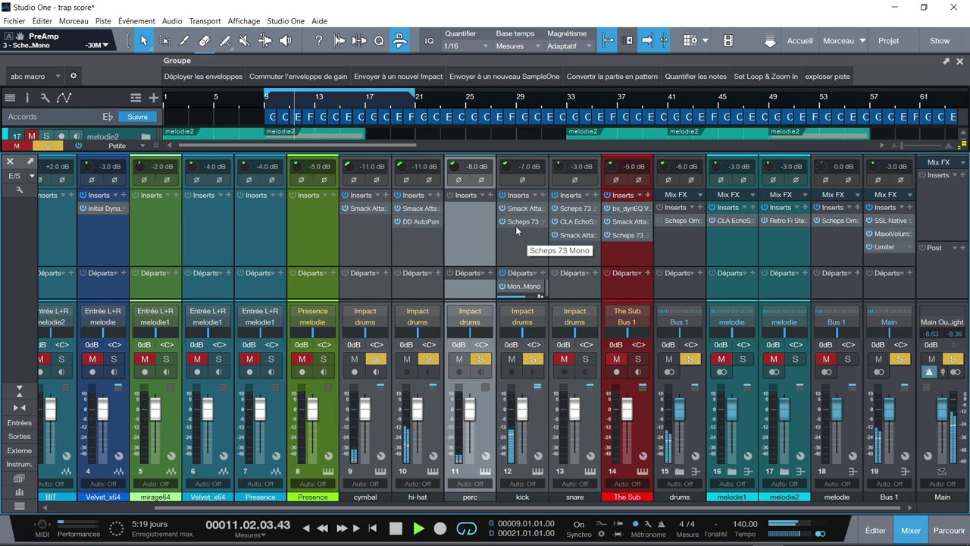
{"action": "left_click", "coordinate": [473, 360]}
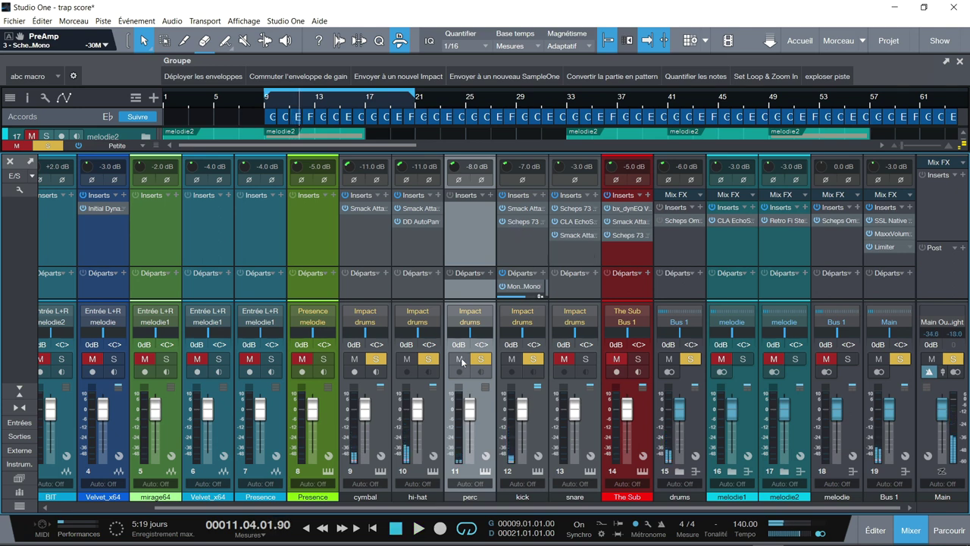
{"action": "left_click", "coordinate": [428, 359]}
{"action": "left_click", "coordinate": [376, 359]}
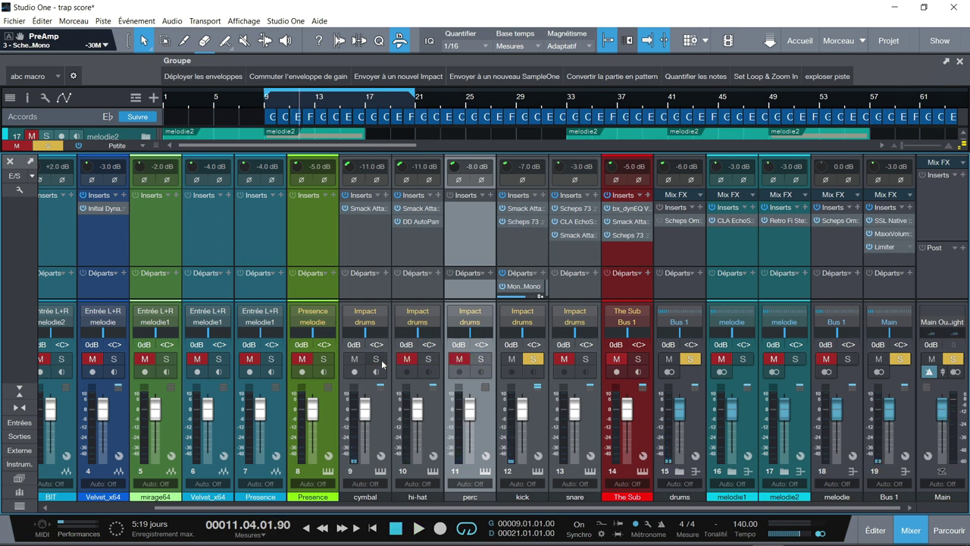
Step: Examine the kick's Smack Attack attack, sustain, mix and guard settings and its Scheps 73 preamp and EQ
{"action": "left_click", "coordinate": [521, 209]}
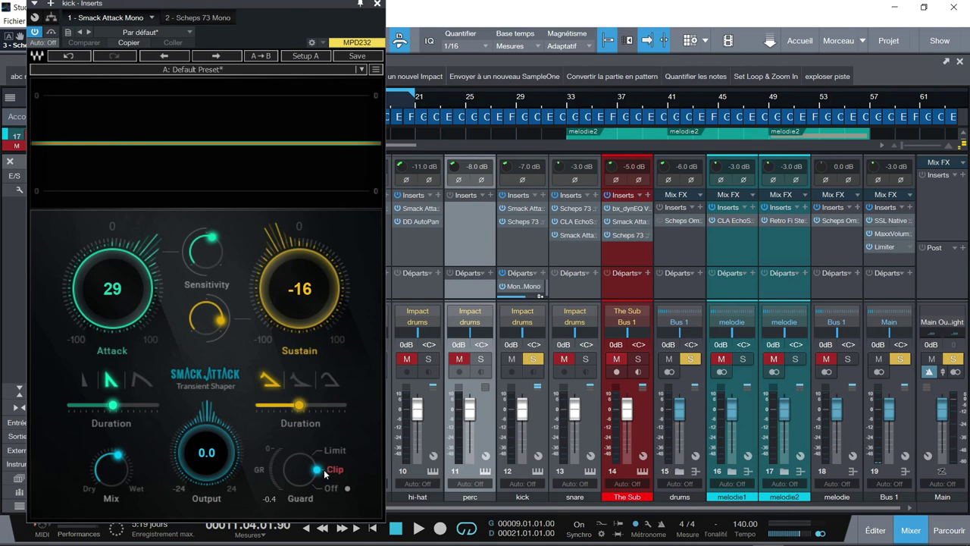
{"action": "mouse_move", "coordinate": [109, 470]}
{"action": "left_click", "coordinate": [519, 222]}
{"action": "left_click_drag", "start_coordinate": [224, 7], "coordinate": [296, 4]}
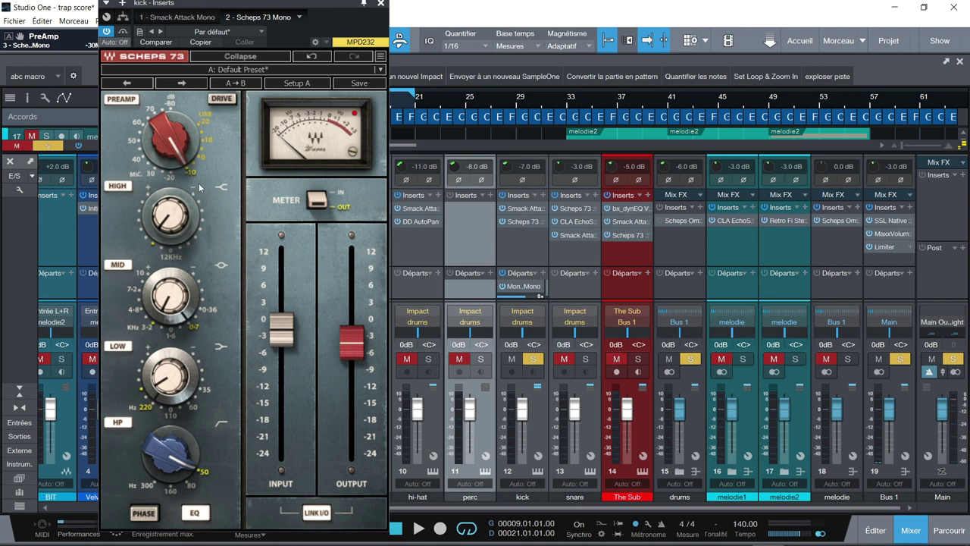
Step: Play the kick and compare it with its whole insert rack bypassed and re-enabled
{"action": "key", "text": "space"}
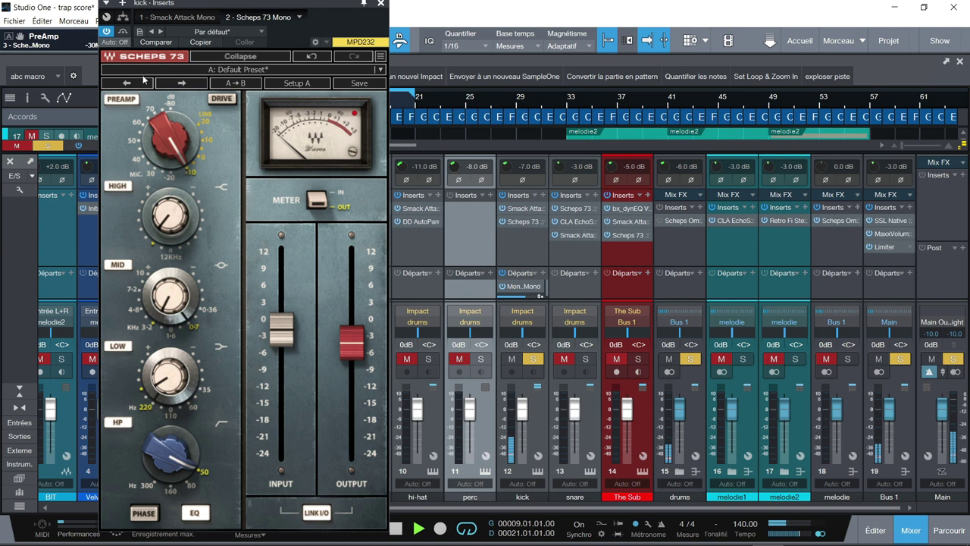
{"action": "left_click", "coordinate": [503, 196]}
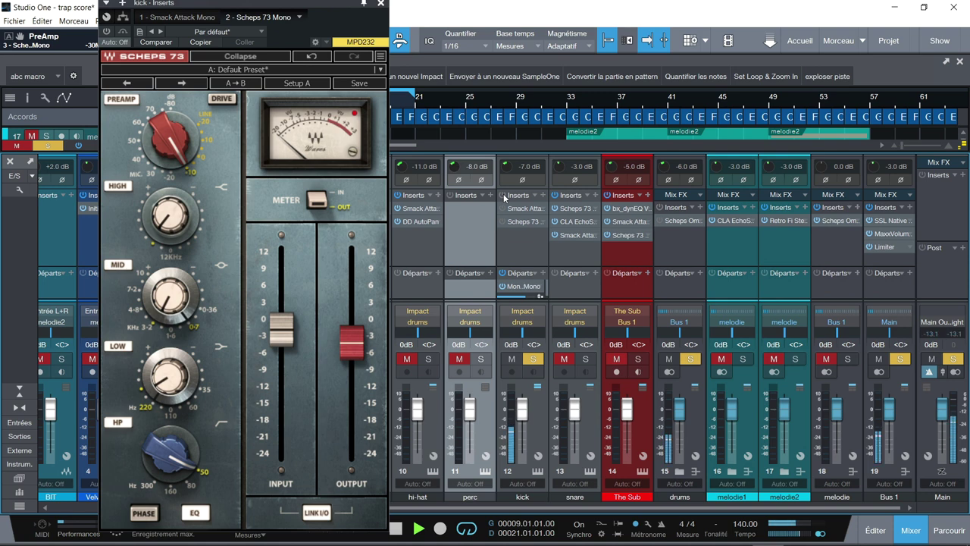
{"action": "left_click", "coordinate": [504, 196]}
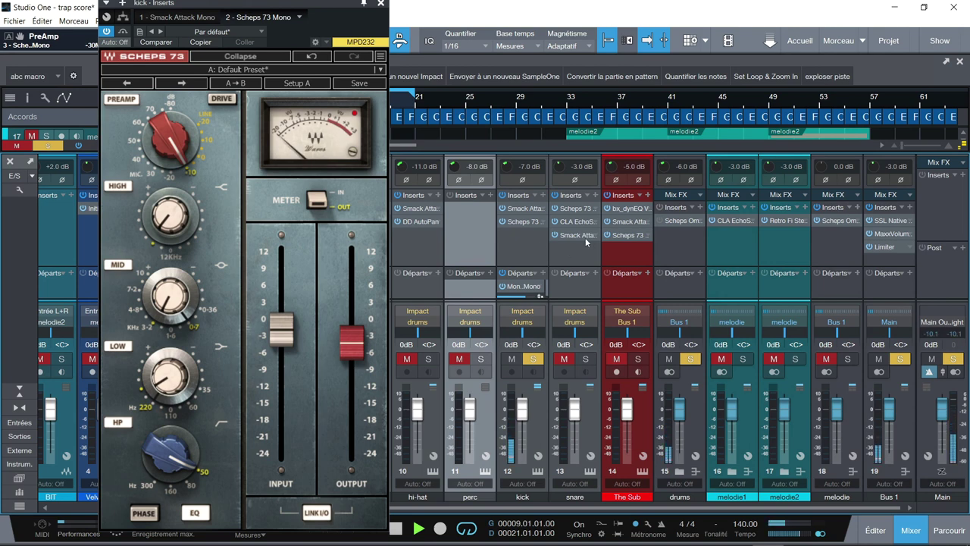
Step: Stop playback, add the snare to the solo and examine its Scheps 73 drive and EQ settings
{"action": "key", "text": "space"}
{"action": "left_click", "coordinate": [589, 359]}
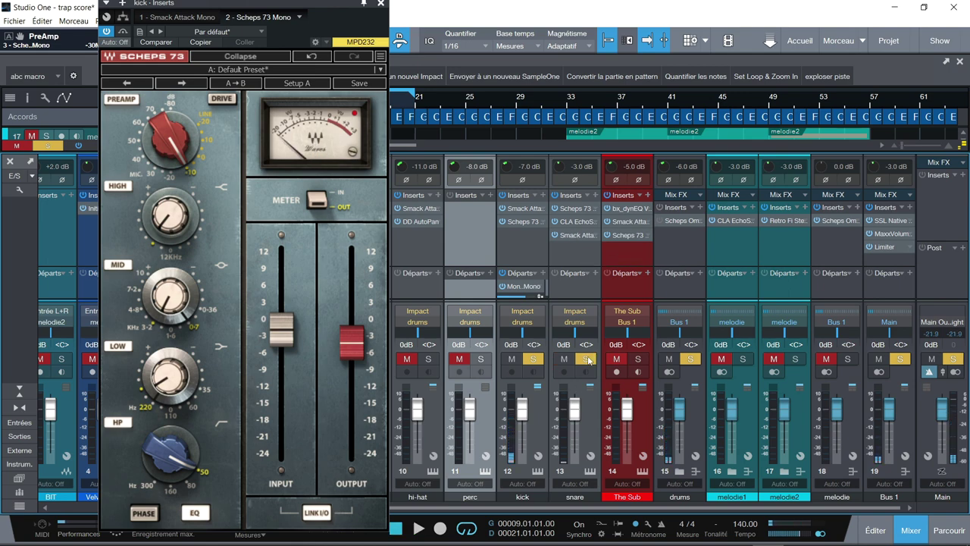
{"action": "left_click", "coordinate": [570, 208]}
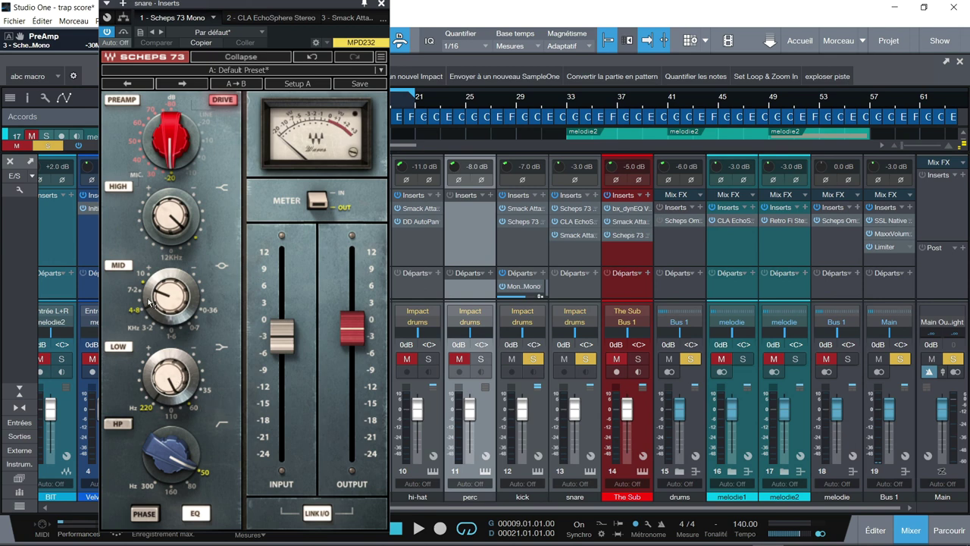
{"action": "mouse_move", "coordinate": [170, 218]}
Step: Mute the kick and play the snare with its inserts bypassed, followed by only its Scheps 73 enabled
{"action": "left_click", "coordinate": [512, 359]}
{"action": "left_click", "coordinate": [557, 195]}
{"action": "key", "text": "space"}
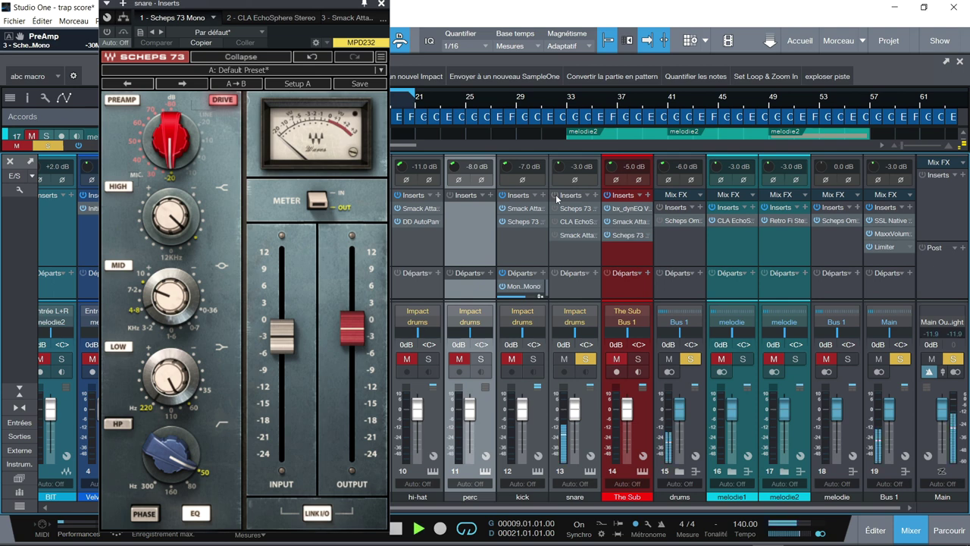
{"action": "left_click", "coordinate": [555, 209]}
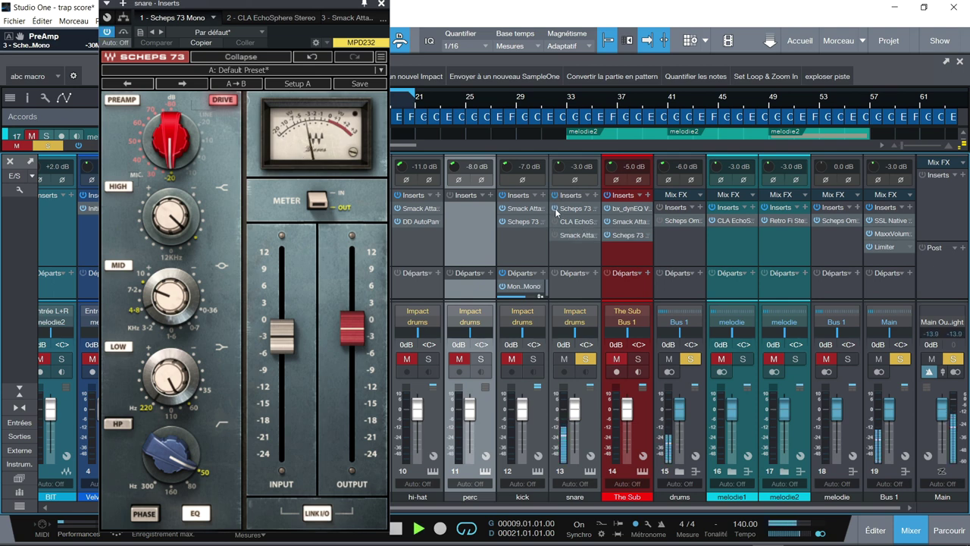
{"action": "left_click", "coordinate": [555, 209]}
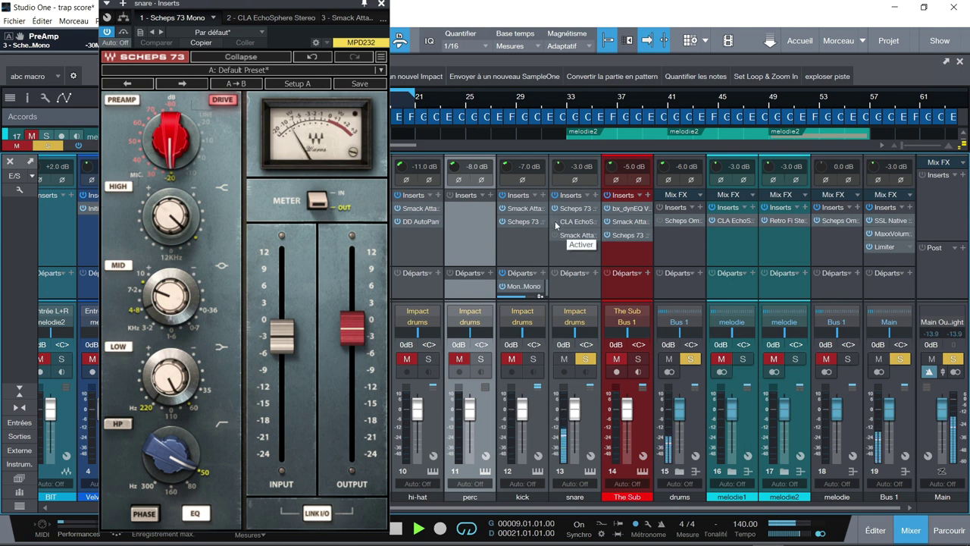
Step: Re-enable the snare's CLA EchoSphere and Smack Attack while it plays and examine their settings
{"action": "left_click", "coordinate": [570, 222]}
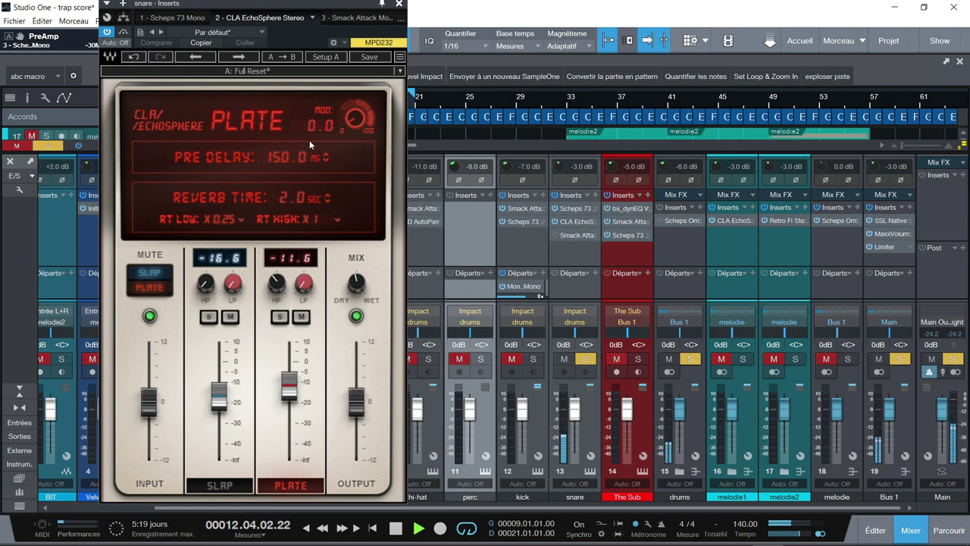
{"action": "left_click", "coordinate": [574, 235]}
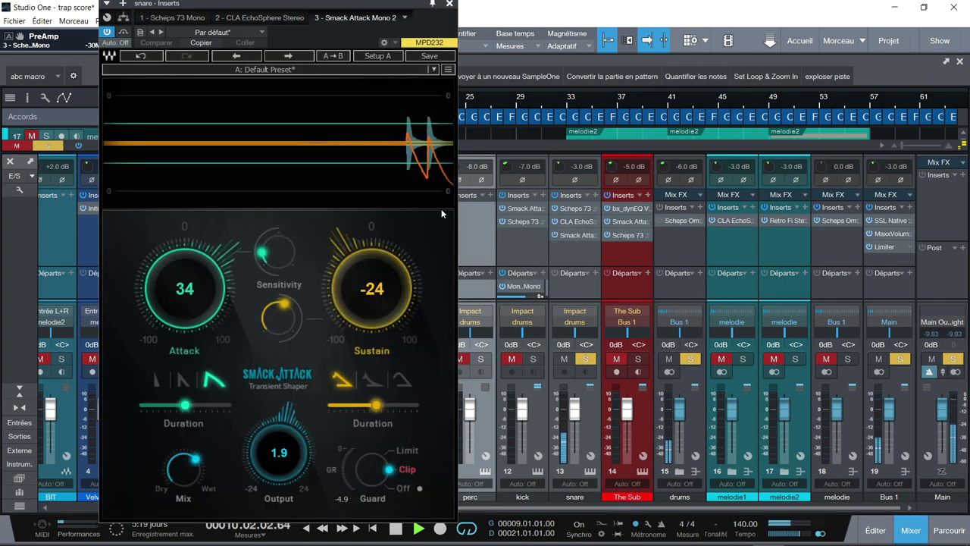
{"action": "mouse_move", "coordinate": [287, 340]}
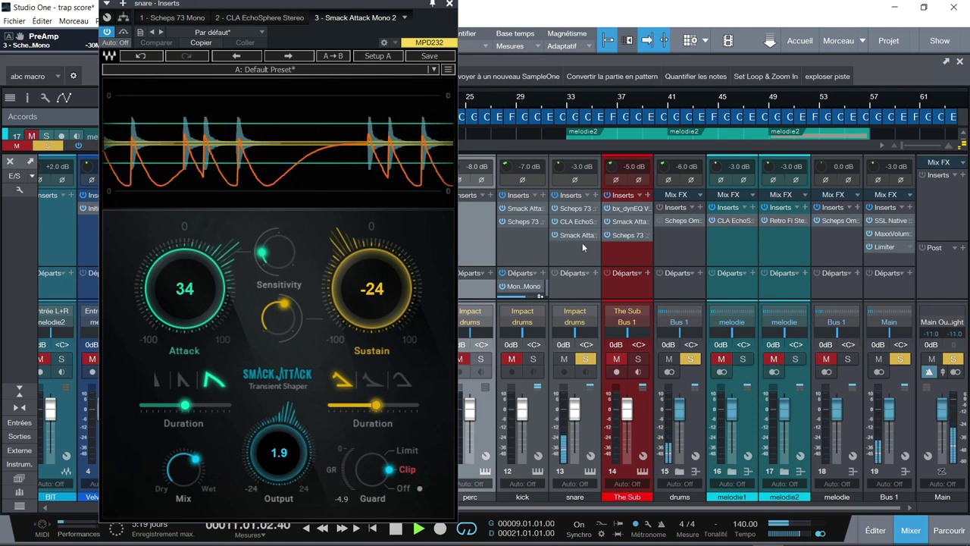
Step: Bring the kick, perc, cymbal and hi-hat back into the solo alongside the snare and audition the full drum kit
{"action": "left_click", "coordinate": [533, 358]}
{"action": "left_click", "coordinate": [511, 359]}
{"action": "left_click", "coordinate": [481, 359]}
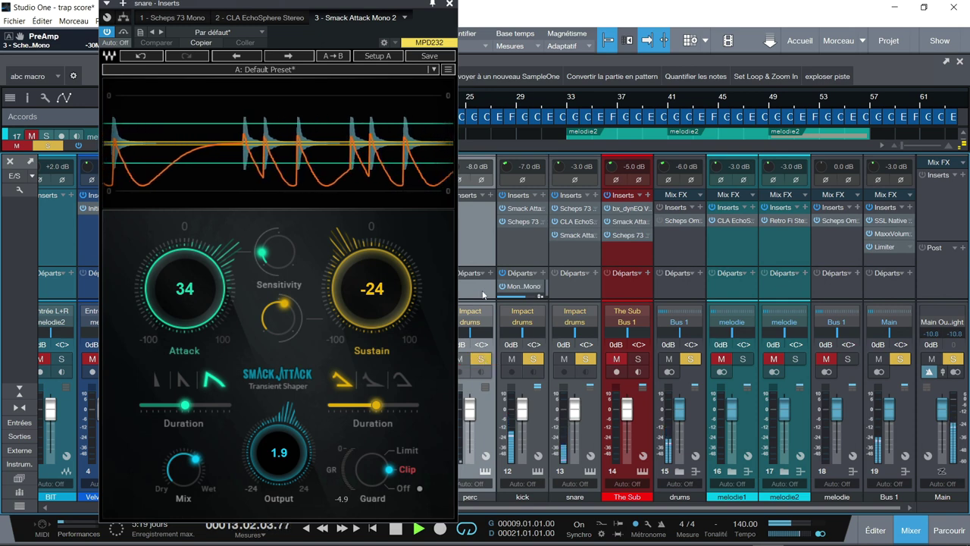
{"action": "left_click_drag", "start_coordinate": [393, 3], "coordinate": [248, 4]}
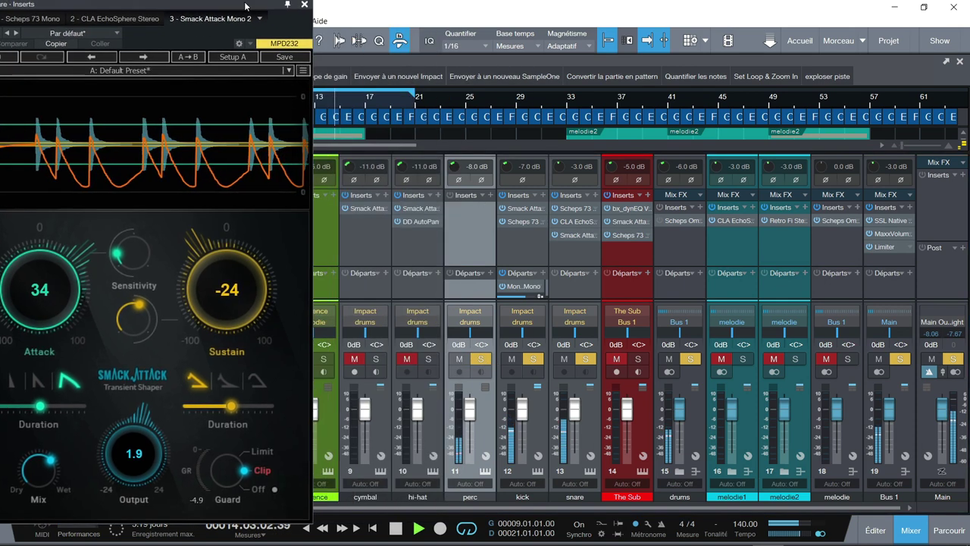
{"action": "left_click", "coordinate": [374, 360]}
{"action": "left_click", "coordinate": [354, 360]}
{"action": "left_click", "coordinate": [427, 360]}
{"action": "left_click", "coordinate": [407, 359]}
{"action": "left_click_drag", "start_coordinate": [230, 4], "coordinate": [396, 6]}
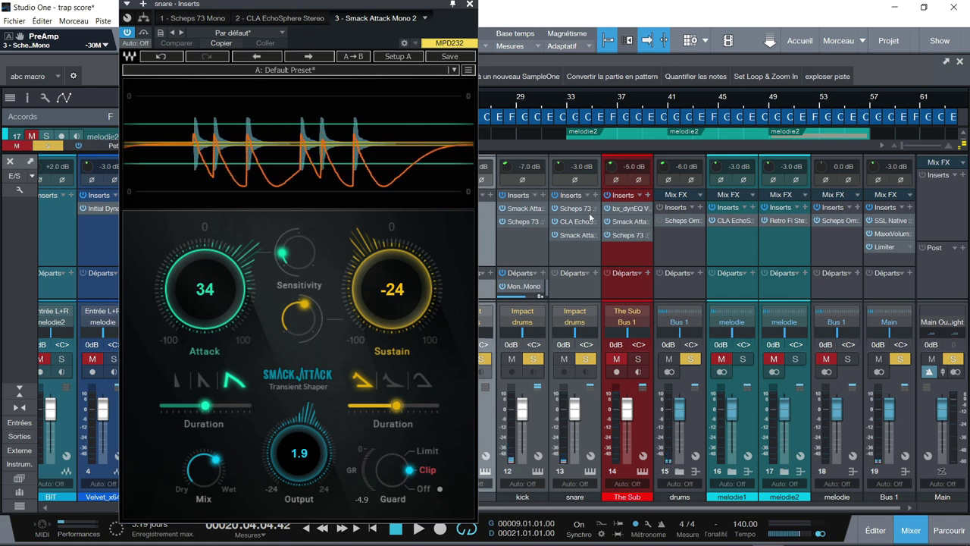
Step: Open Scheps Omni Channel on the drums bus and play the drums with the bus inserts switched on
{"action": "left_click", "coordinate": [675, 221]}
{"action": "left_click_drag", "start_coordinate": [601, 11], "coordinate": [471, 5]}
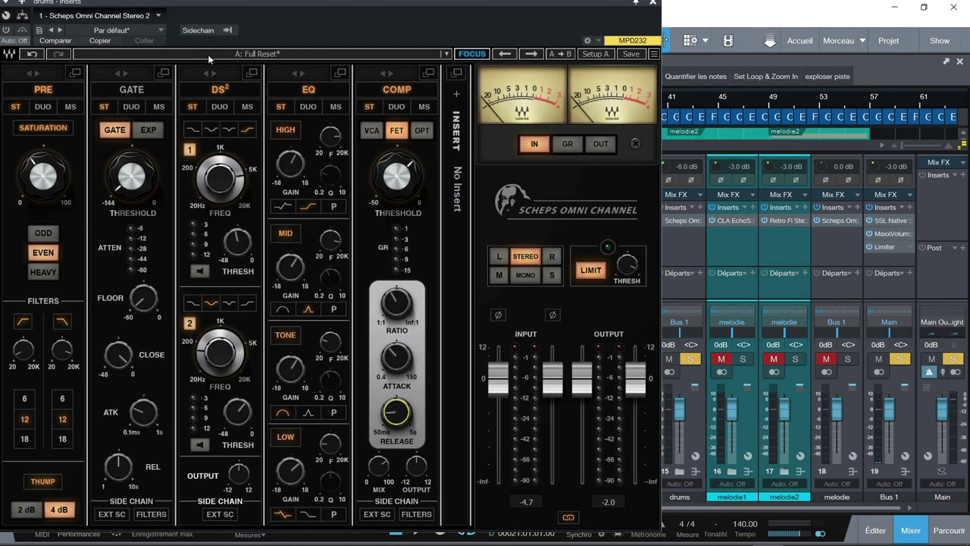
{"action": "left_click", "coordinate": [685, 248]}
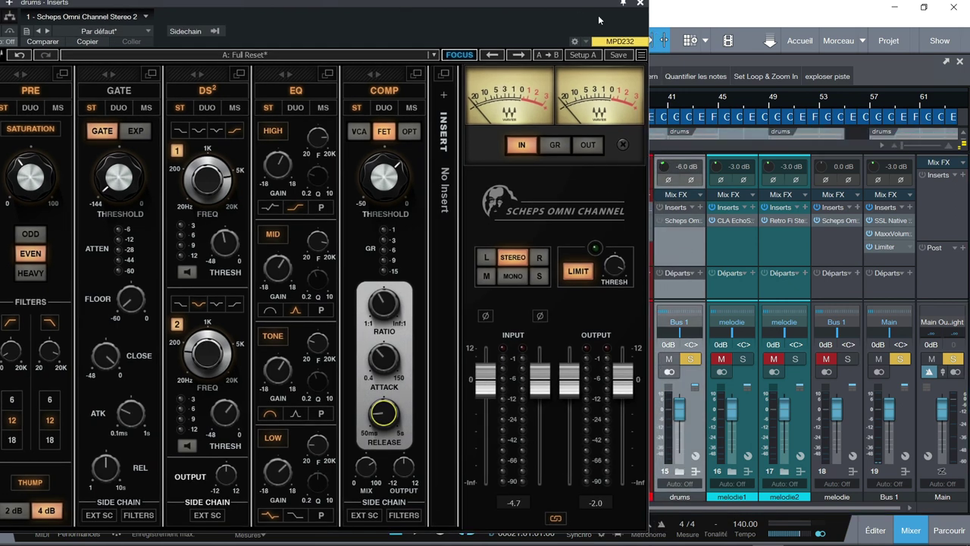
{"action": "left_click", "coordinate": [661, 208]}
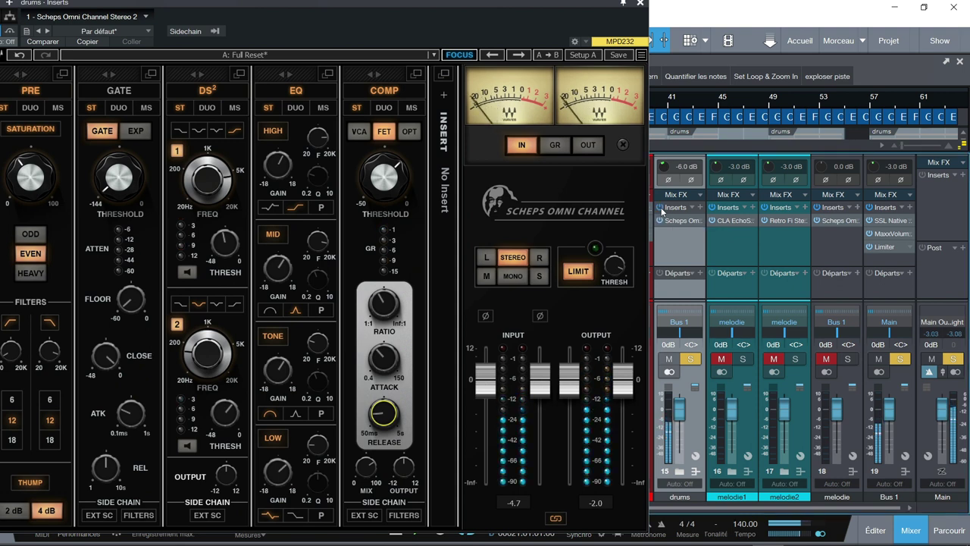
{"action": "left_click_drag", "start_coordinate": [541, 4], "coordinate": [619, 7]}
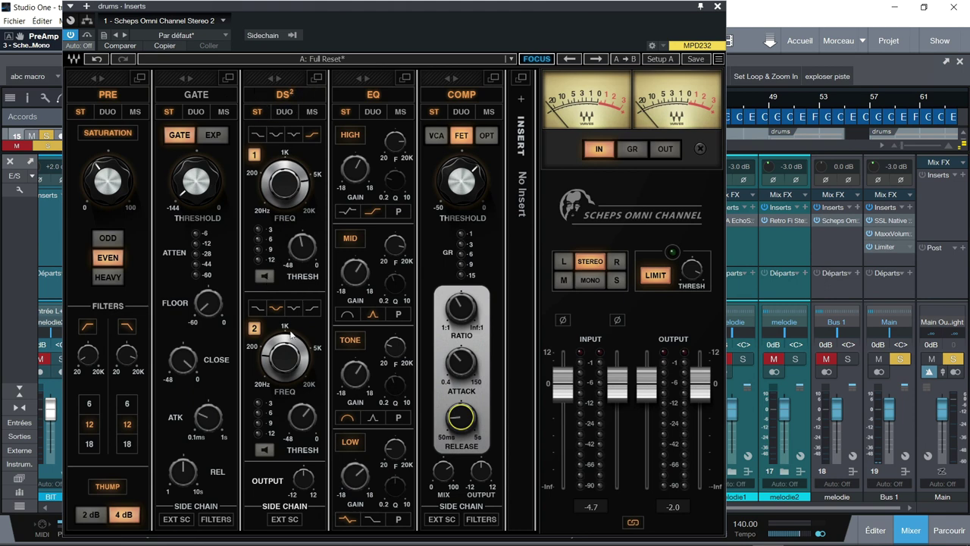
Step: Listen in isolation to bands 1 and 2 of the drums bus DS² module, checking the band 1 frequency
{"action": "left_click", "coordinate": [264, 276]}
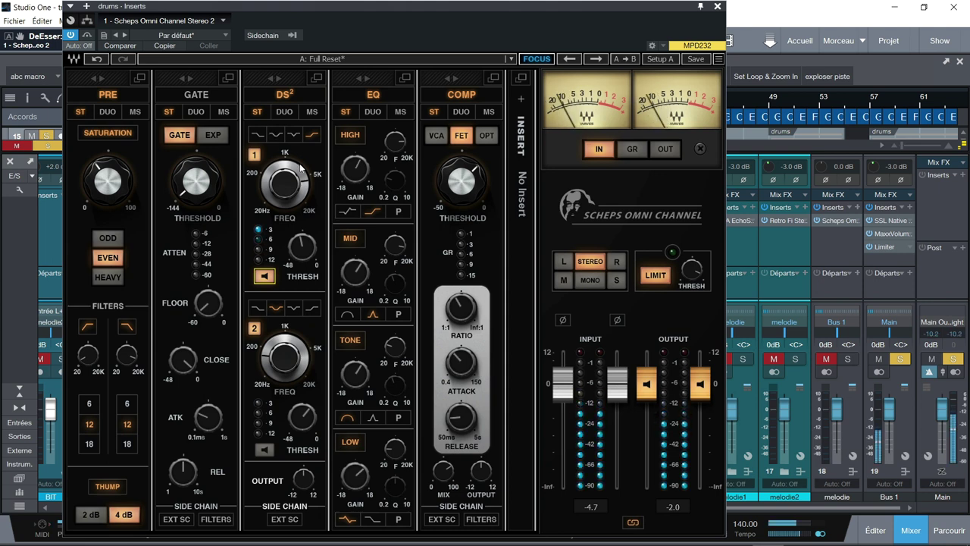
{"action": "mouse_move", "coordinate": [296, 191]}
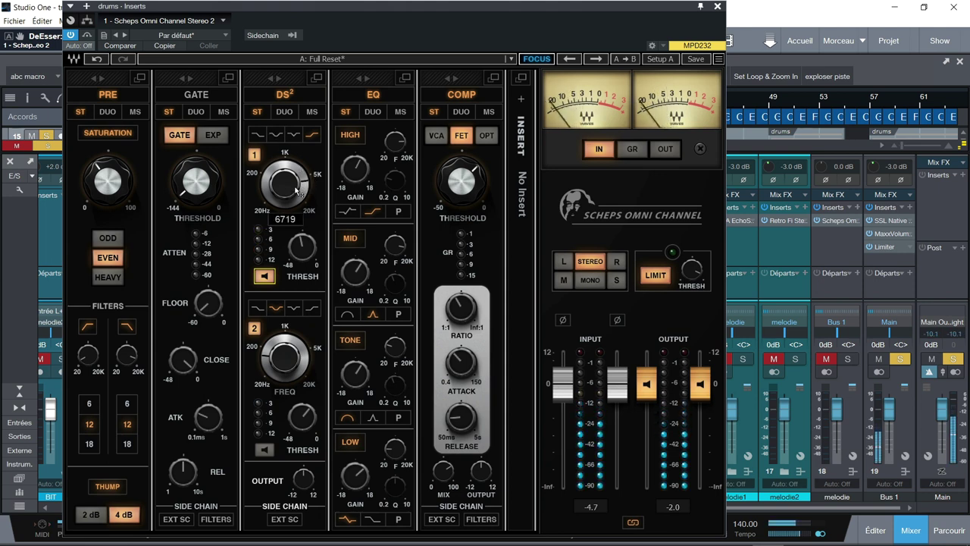
{"action": "left_click", "coordinate": [265, 276]}
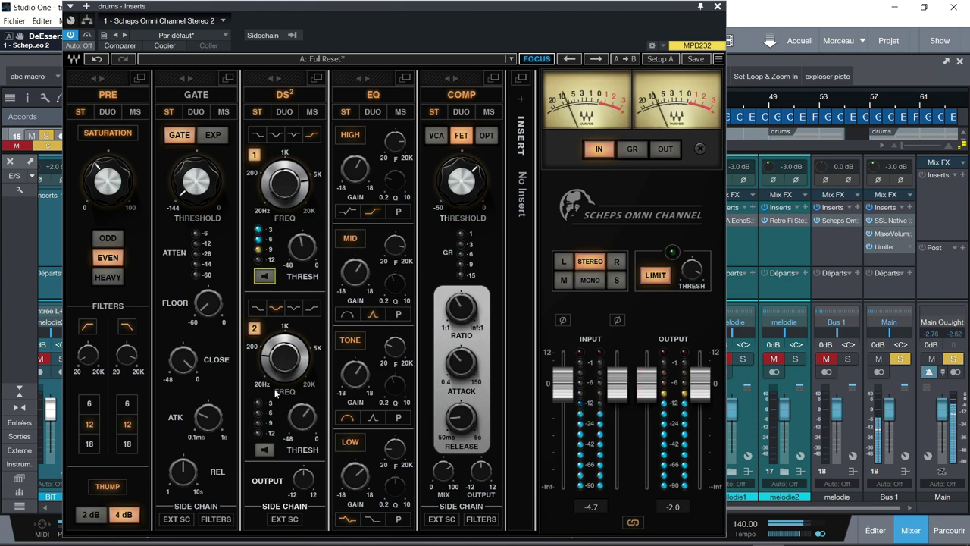
{"action": "left_click", "coordinate": [265, 451]}
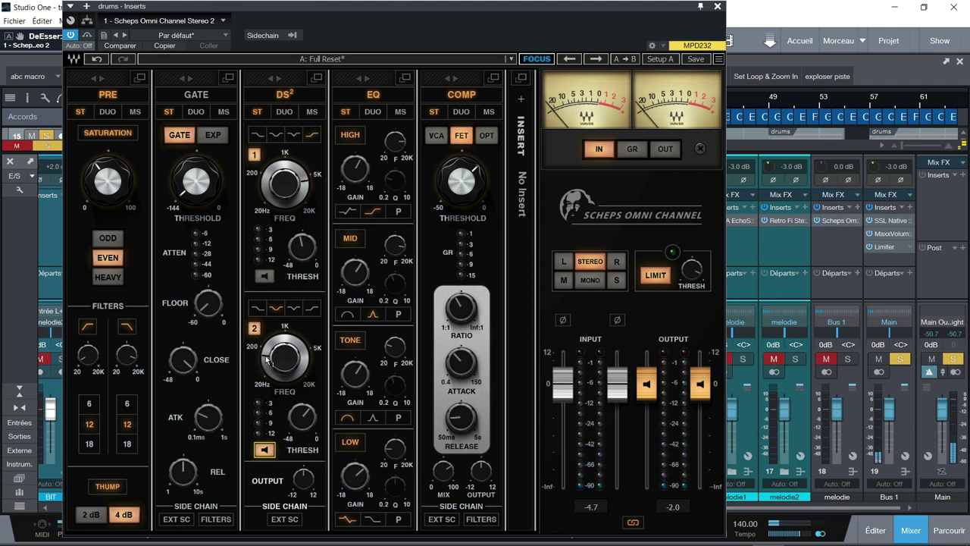
{"action": "left_click", "coordinate": [264, 451]}
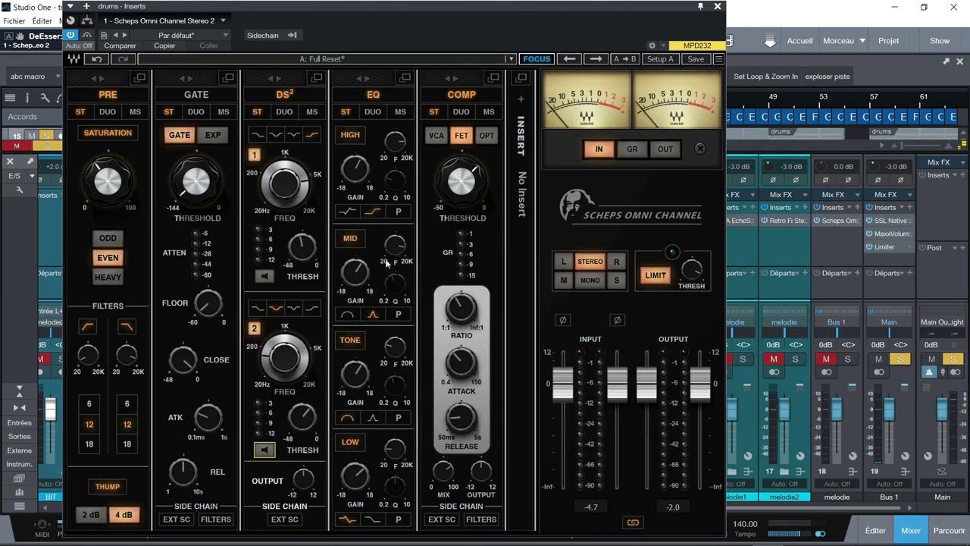
Step: Examine the expanded left and right views of Omni Channel modules including DS², EQ and Gate, returning to the overview
{"action": "left_click", "coordinate": [315, 76]}
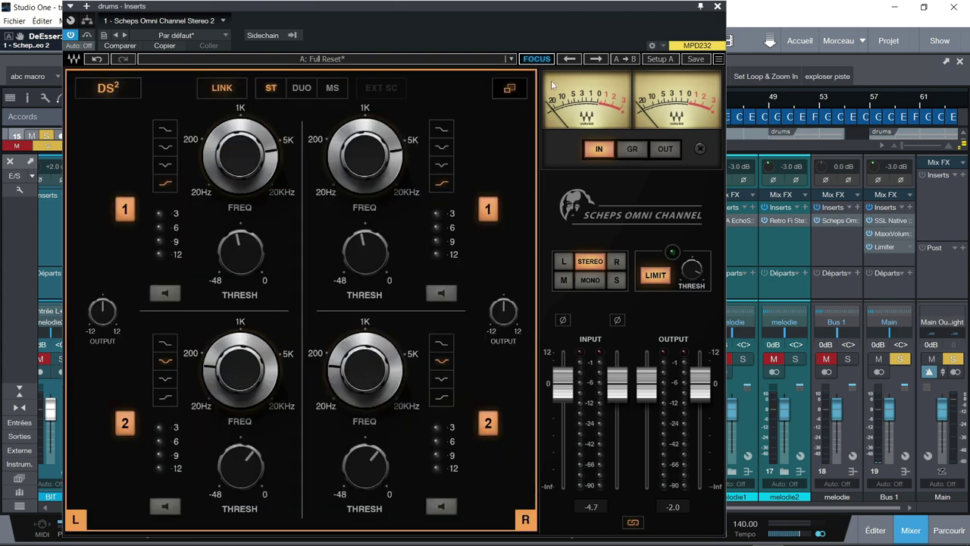
{"action": "left_click", "coordinate": [513, 88]}
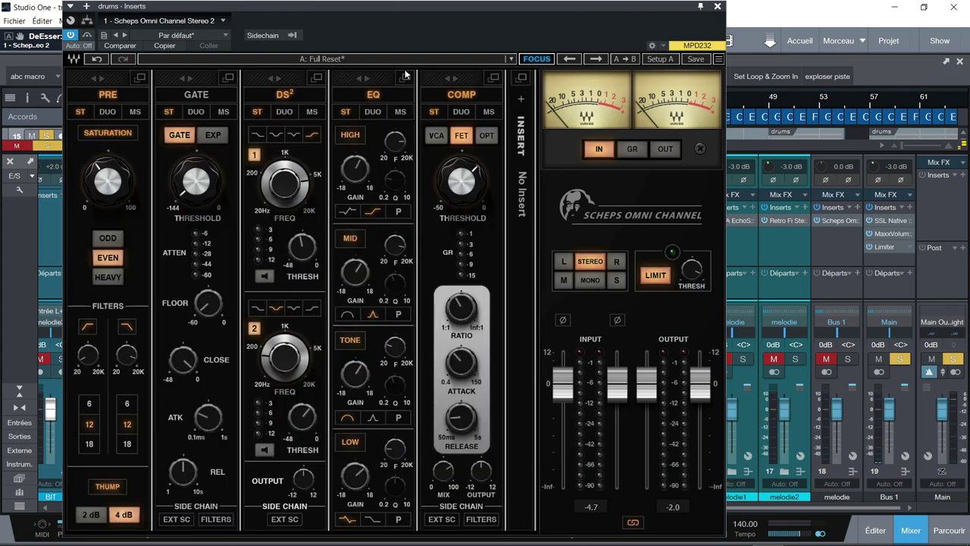
{"action": "left_click", "coordinate": [404, 77]}
{"action": "left_click", "coordinate": [509, 89]}
{"action": "left_click", "coordinate": [113, 83]}
{"action": "left_click", "coordinate": [509, 88]}
{"action": "left_click", "coordinate": [228, 78]}
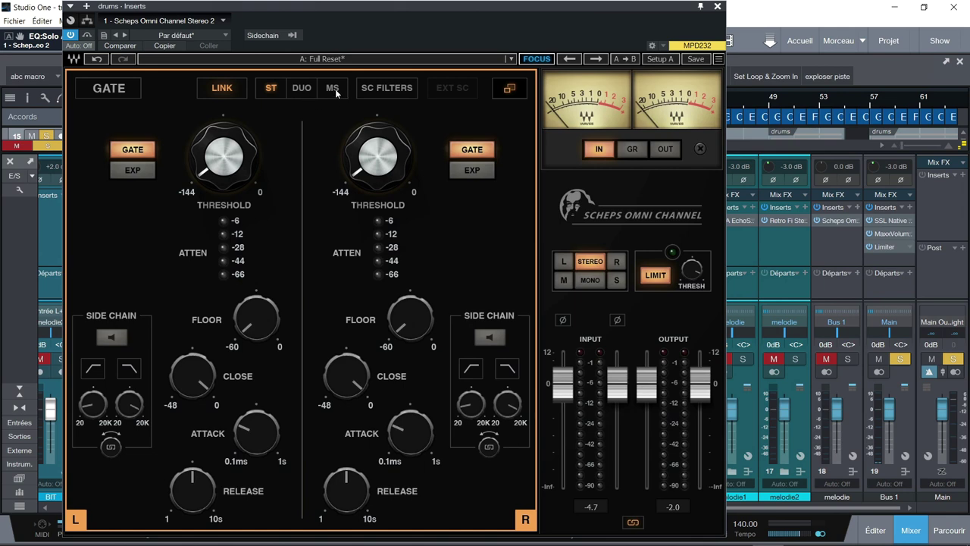
{"action": "left_click", "coordinate": [509, 89]}
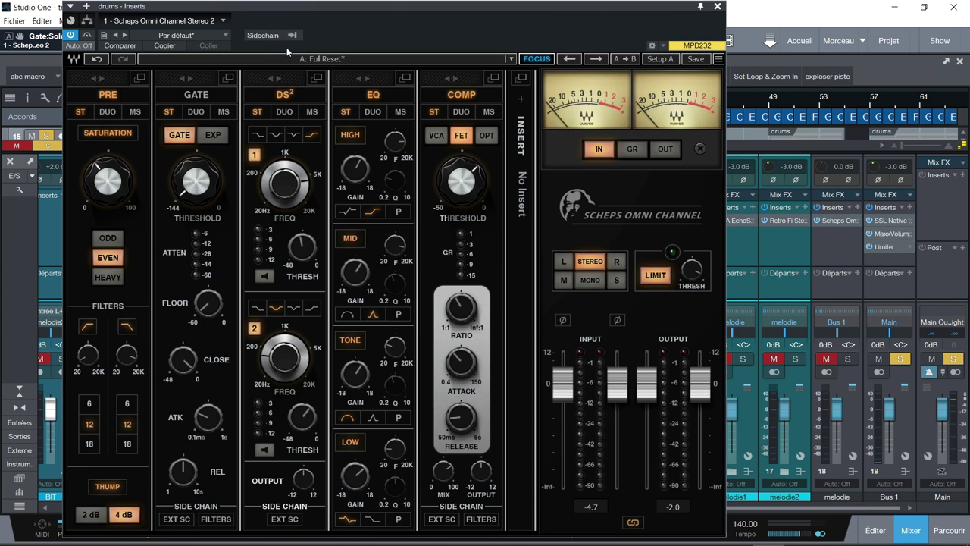
Step: Open the expanded left and right view of the EQ module and listen in isolation to its HIGH and MID bands
{"action": "left_click", "coordinate": [405, 77]}
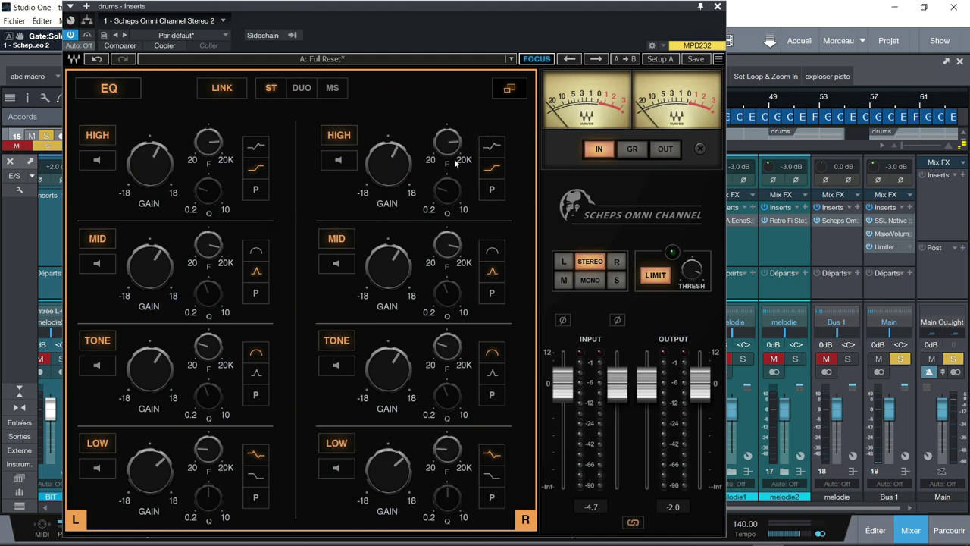
{"action": "left_click", "coordinate": [511, 90]}
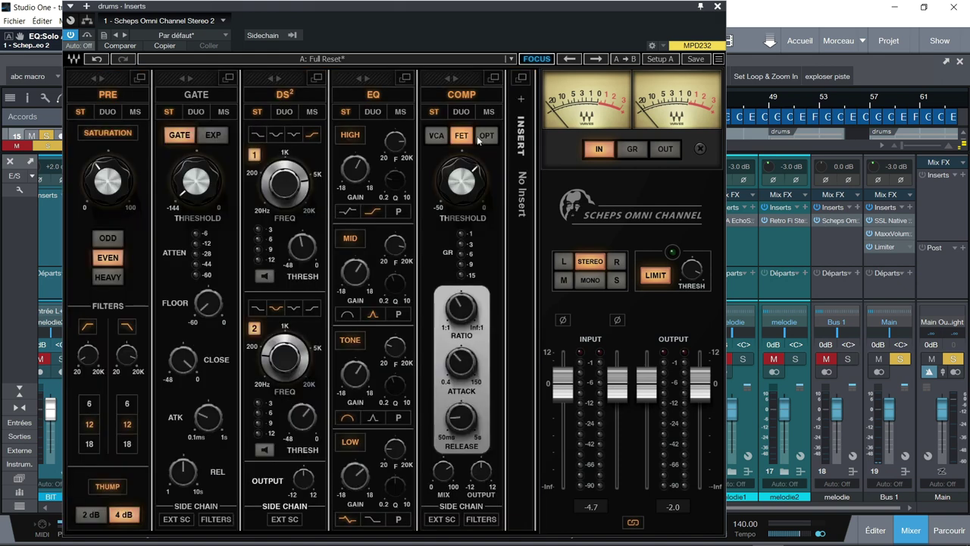
{"action": "left_click", "coordinate": [349, 135]}
{"action": "left_click", "coordinate": [405, 78]}
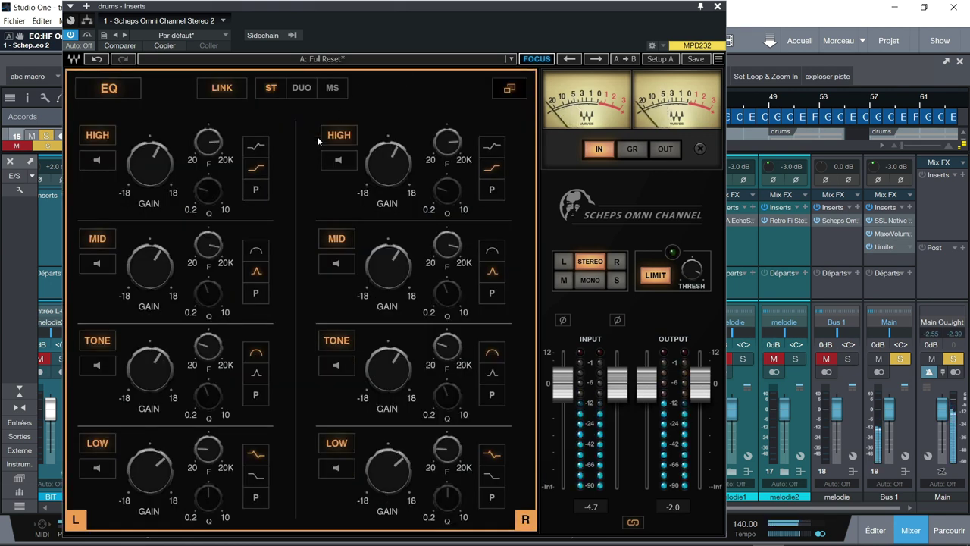
{"action": "left_click", "coordinate": [99, 159]}
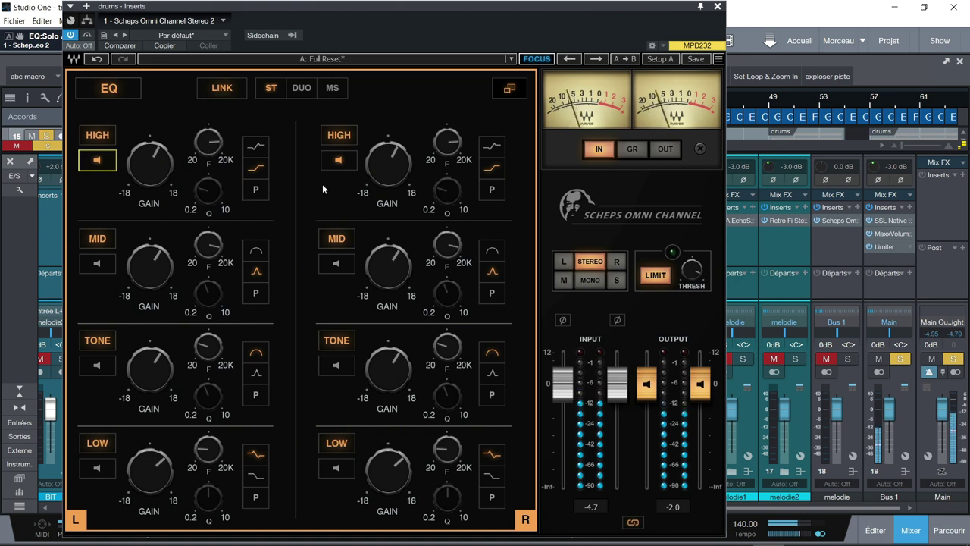
{"action": "left_click", "coordinate": [100, 267]}
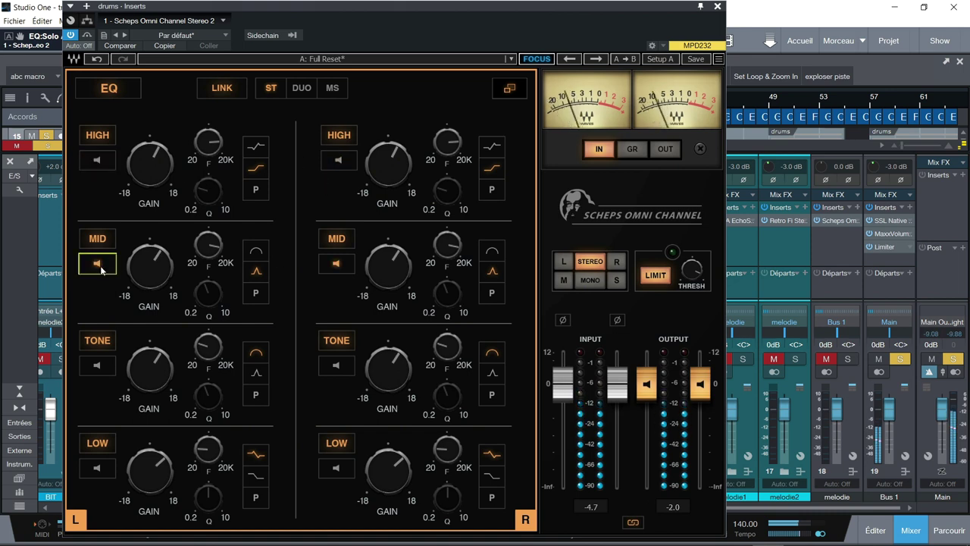
{"action": "left_click", "coordinate": [334, 266]}
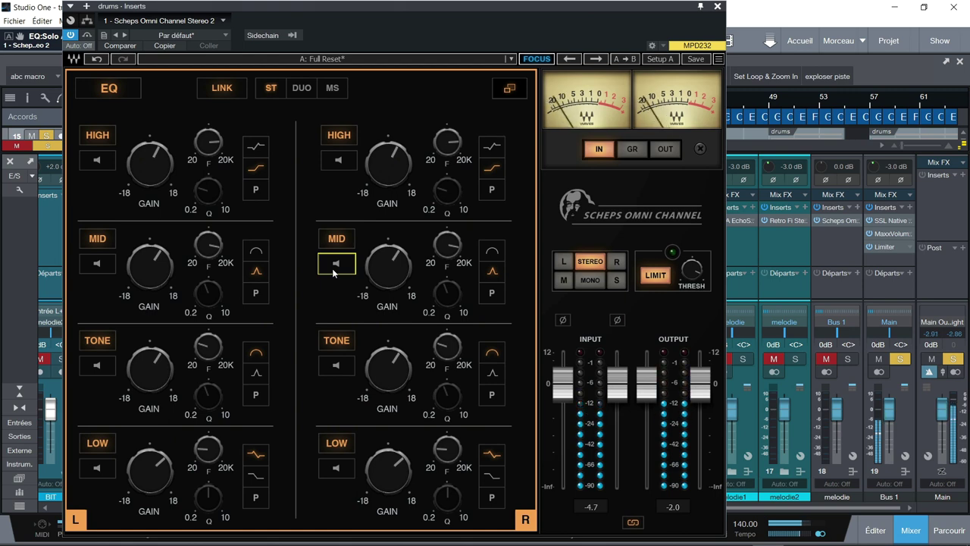
{"action": "left_click", "coordinate": [334, 265]}
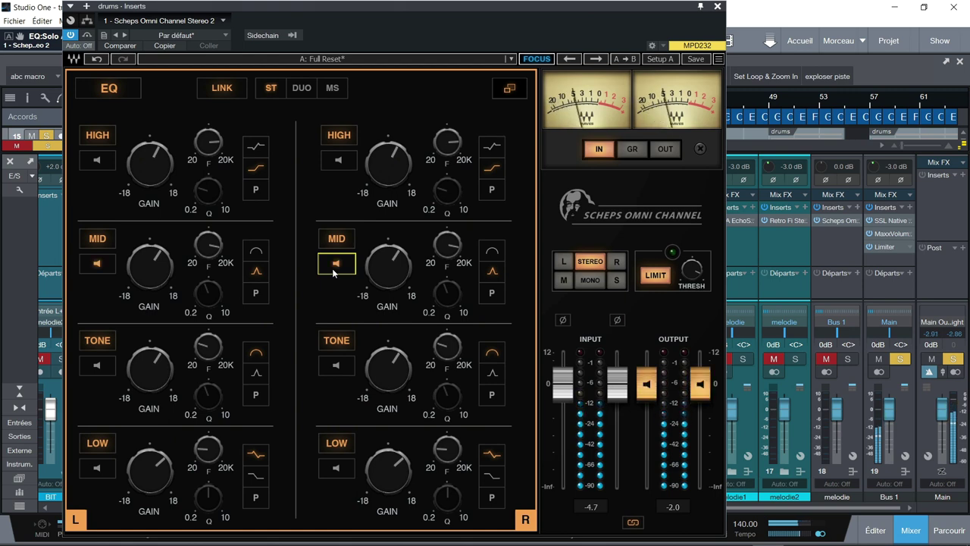
Step: Listen in isolation to the TONE and LOW bands of the EQ module, and return to the full channel overview
{"action": "left_click", "coordinate": [336, 366]}
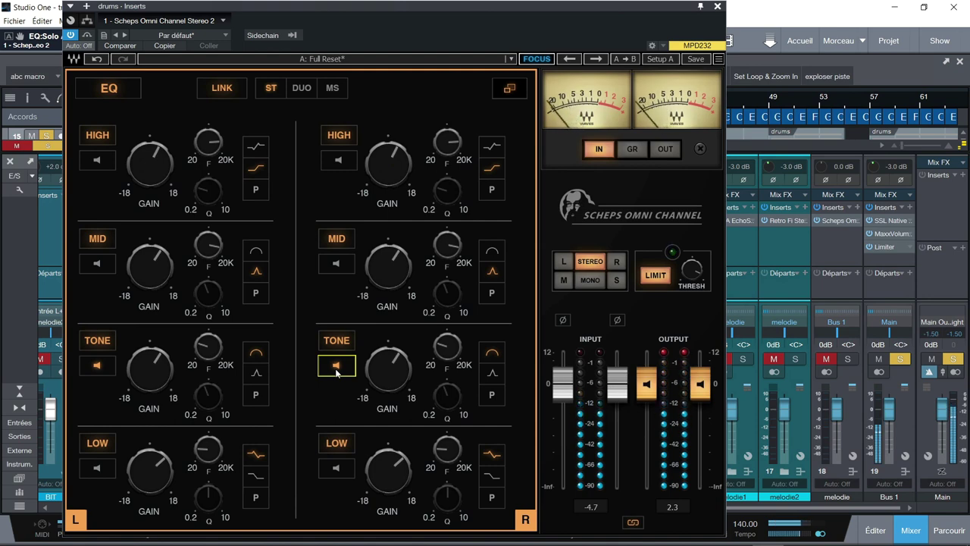
{"action": "left_click", "coordinate": [336, 367]}
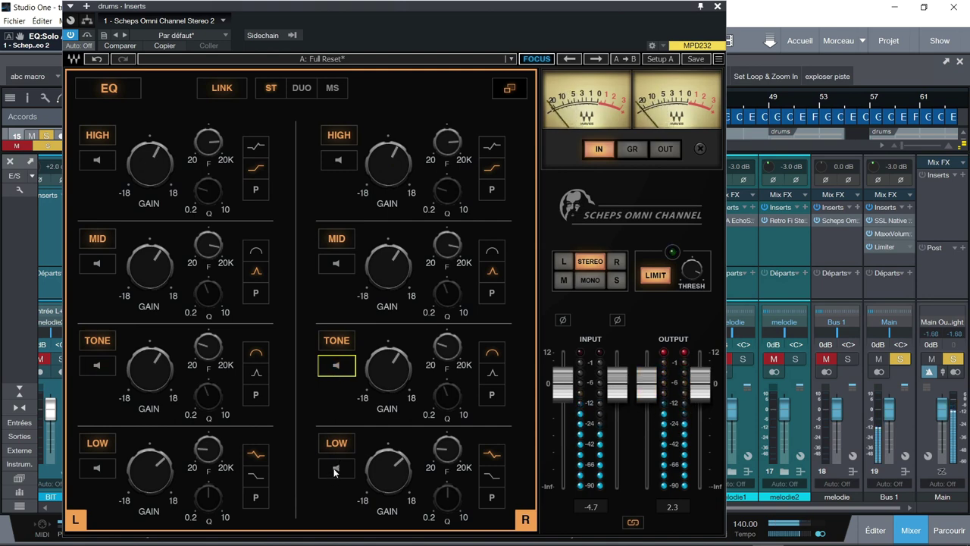
{"action": "left_click", "coordinate": [335, 469]}
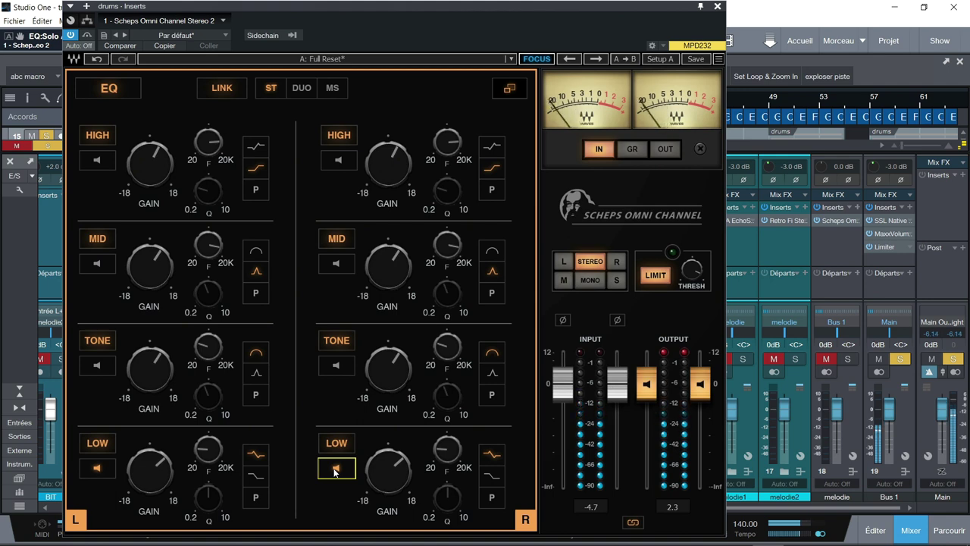
{"action": "left_click", "coordinate": [335, 469]}
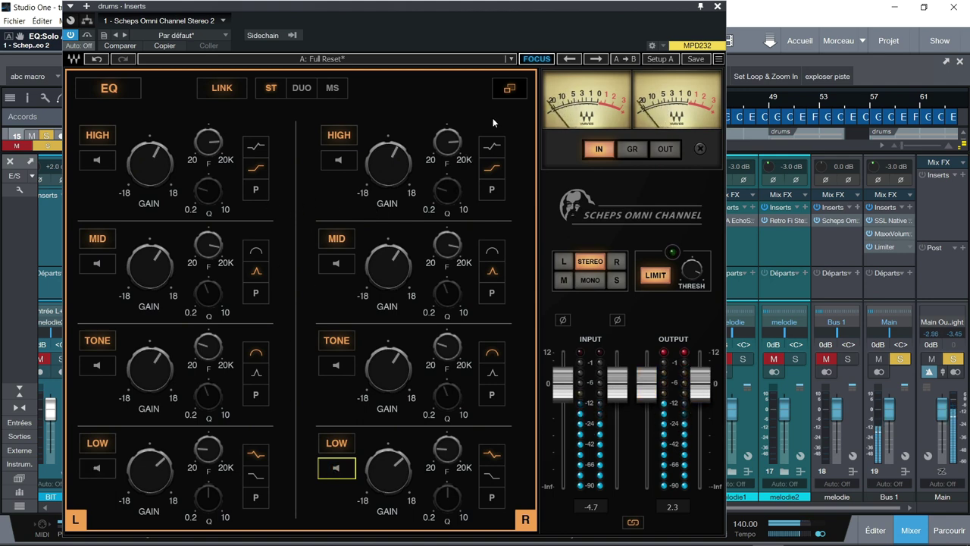
{"action": "left_click", "coordinate": [506, 88]}
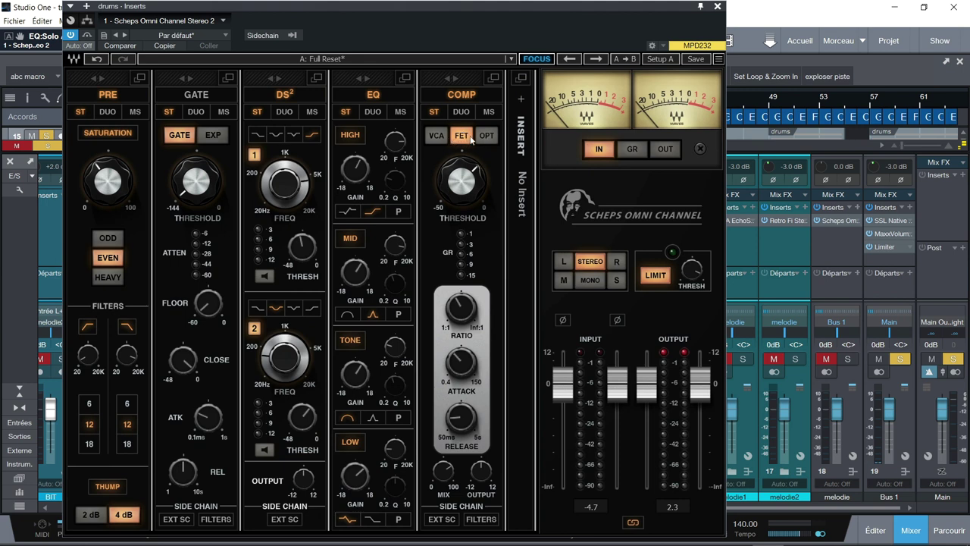
Step: Examine the COMP module's threshold, ratio, attack, release and output settings
{"action": "mouse_move", "coordinate": [470, 190]}
{"action": "mouse_move", "coordinate": [462, 309]}
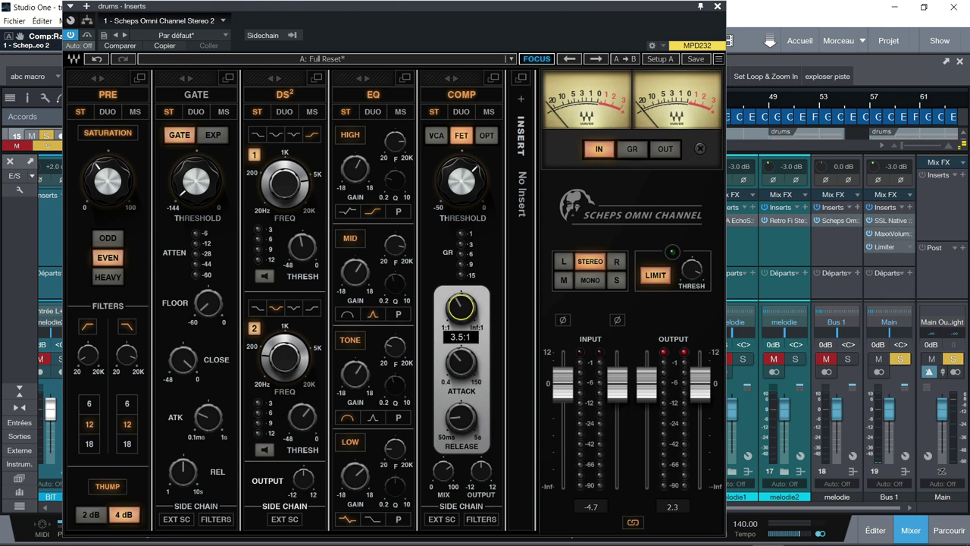
{"action": "mouse_move", "coordinate": [464, 370]}
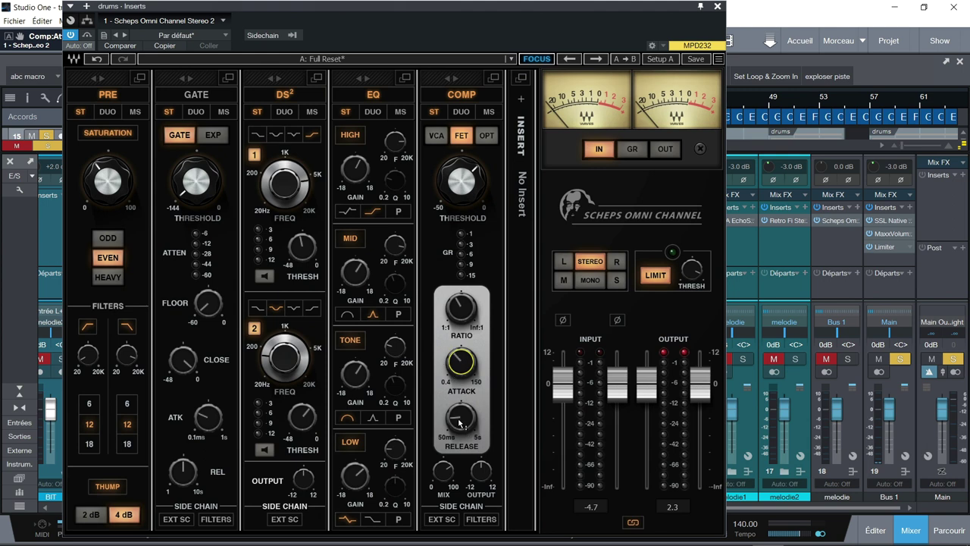
{"action": "mouse_move", "coordinate": [459, 423]}
{"action": "mouse_move", "coordinate": [481, 476]}
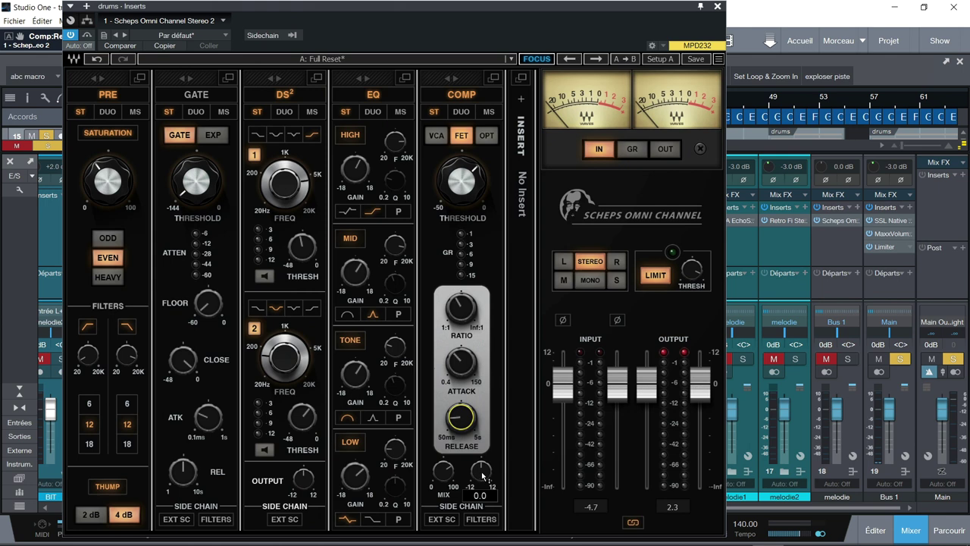
Step: Play the drums through Omni Channel and check the limiter's threshold
{"action": "key", "text": "space"}
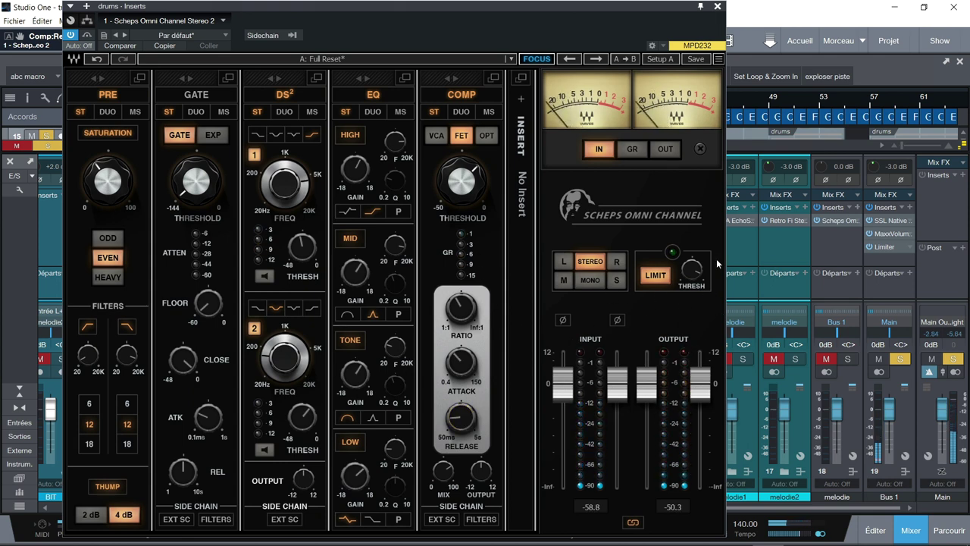
{"action": "mouse_move", "coordinate": [691, 271]}
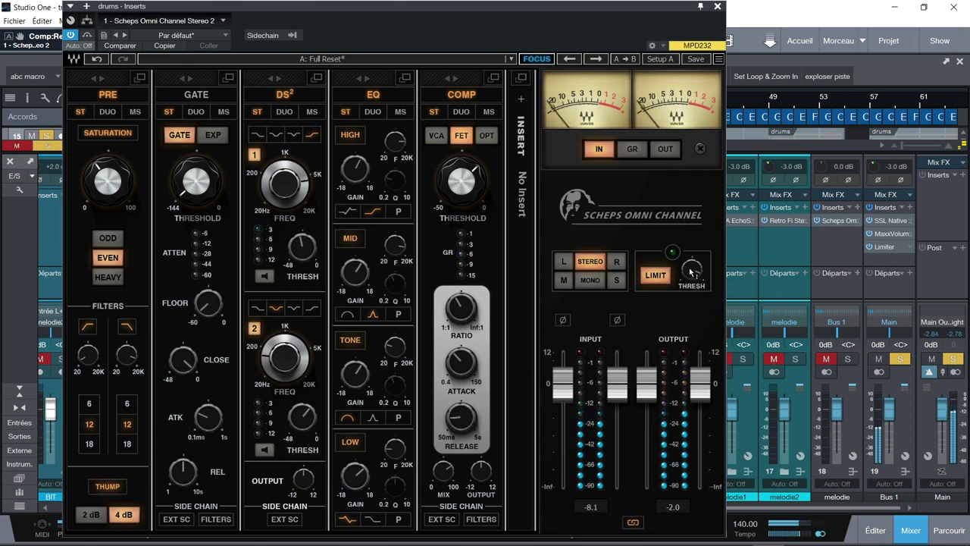
{"action": "left_click", "coordinate": [691, 270]}
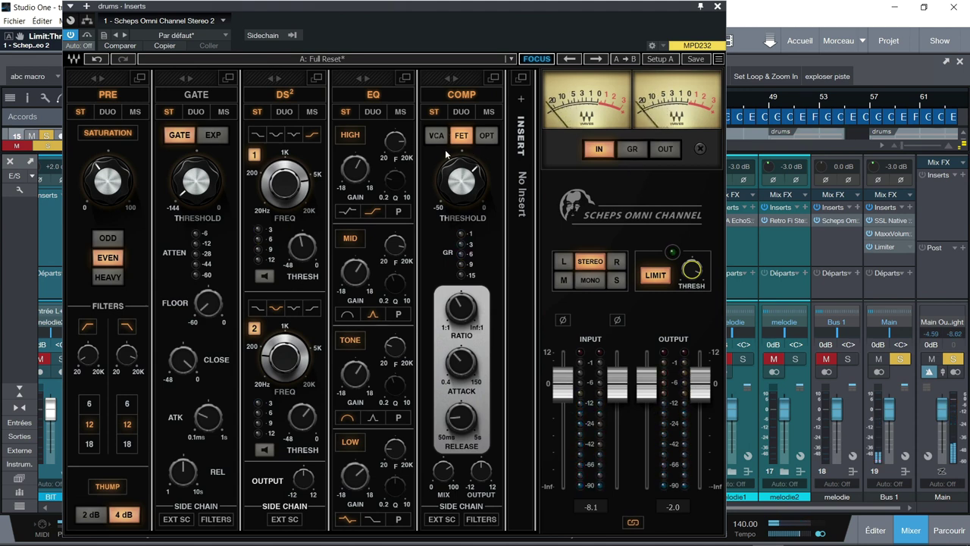
Step: Look at the plug-in options of Omni Channel's empty INSERT slot, and close the drums bus inserts window
{"action": "right_click", "coordinate": [517, 99]}
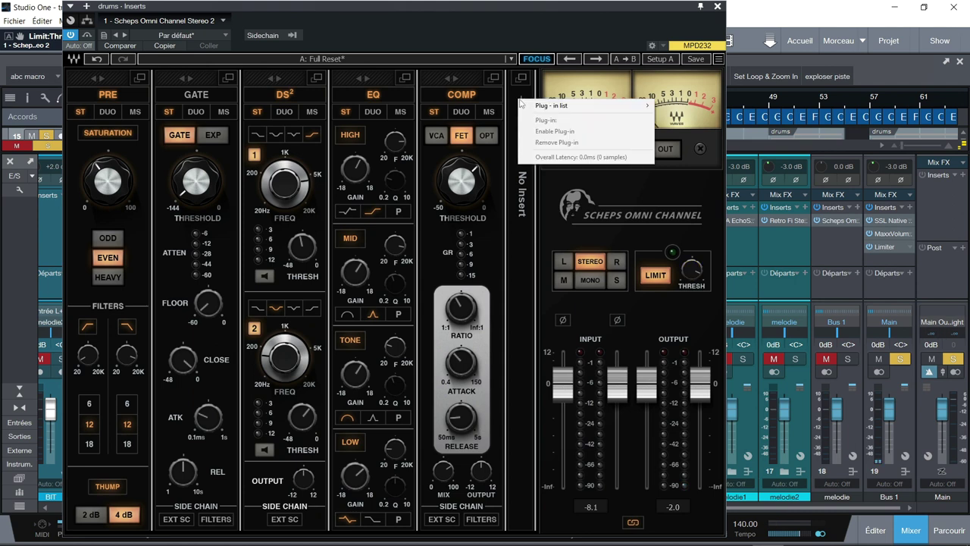
{"action": "mouse_move", "coordinate": [554, 107]}
{"action": "mouse_move", "coordinate": [686, 110]}
{"action": "left_click", "coordinate": [521, 208]}
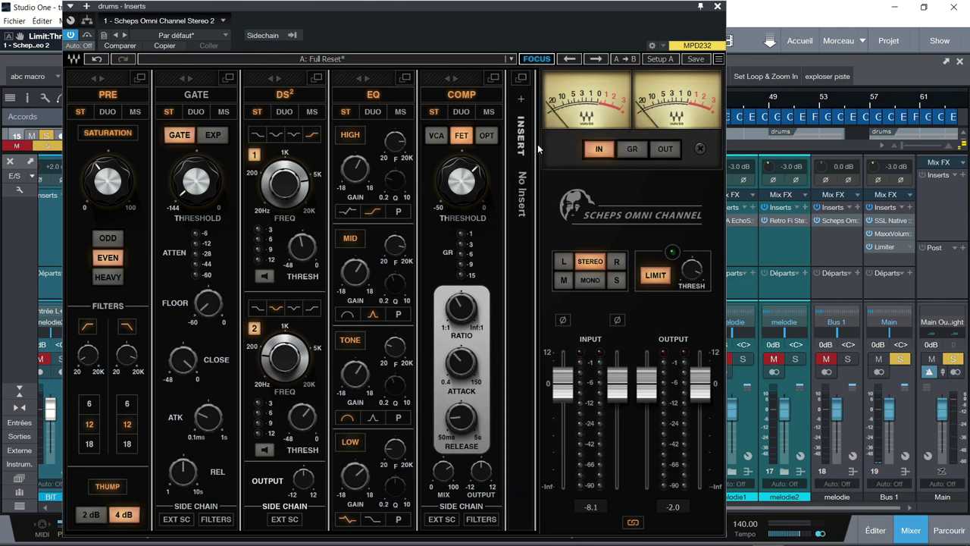
{"action": "mouse_move", "coordinate": [443, 79]}
{"action": "left_mouse_down"}
{"action": "mouse_move", "coordinate": [367, 78]}
{"action": "mouse_move", "coordinate": [330, 62]}
{"action": "mouse_move", "coordinate": [460, 71]}
{"action": "left_mouse_up"}
{"action": "left_click", "coordinate": [698, 151]}
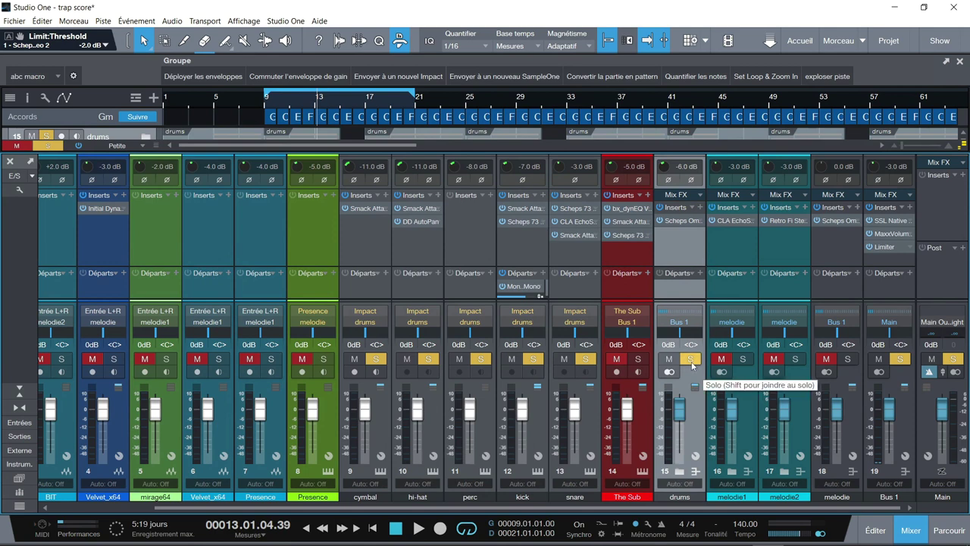
Step: Audition the soloed drums and bring The Sub track into the solo
{"action": "key", "text": "space"}
{"action": "key", "text": "space"}
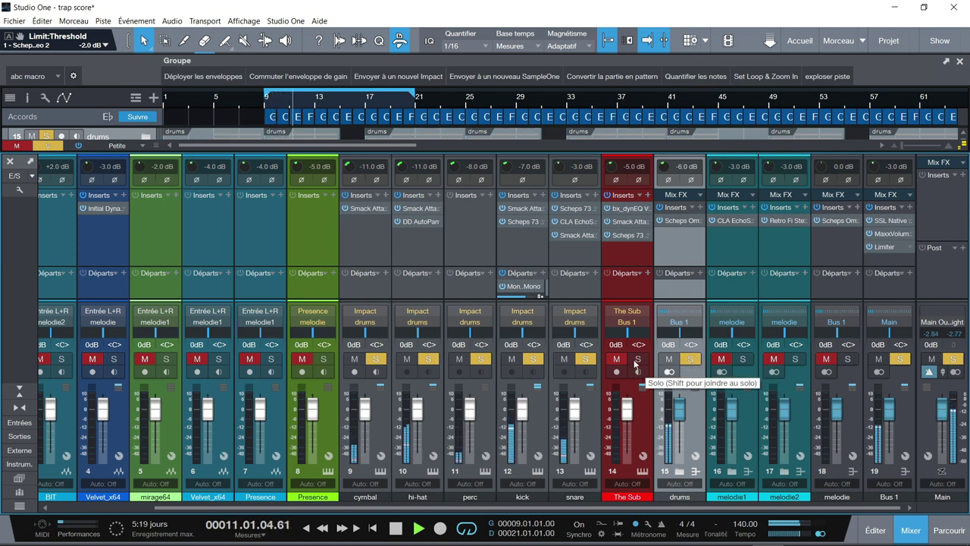
{"action": "key", "text": "space"}
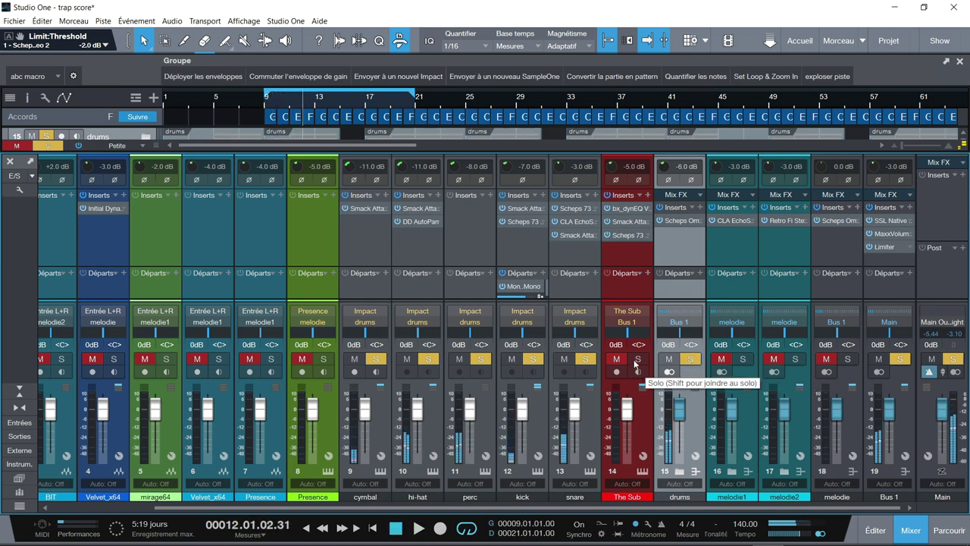
{"action": "left_click", "coordinate": [637, 359]}
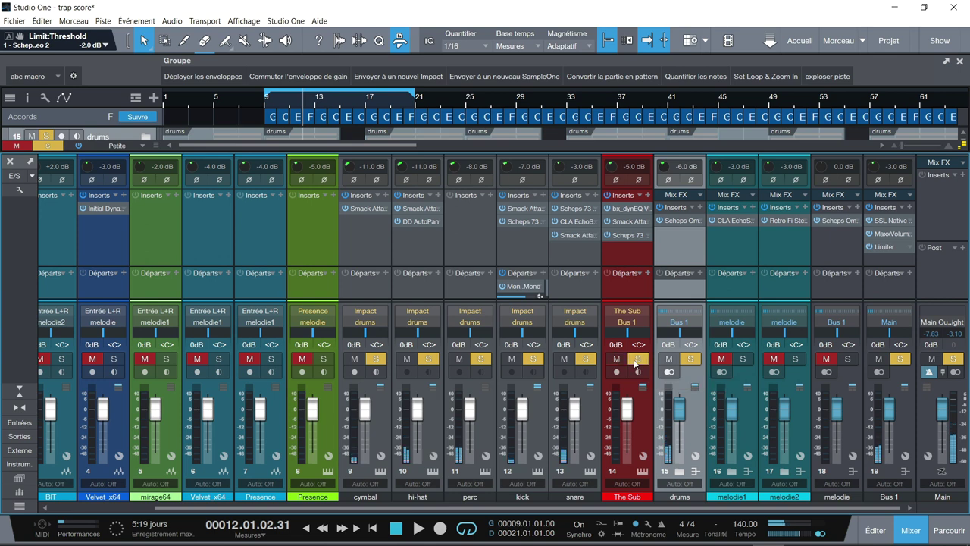
Step: Examine The Sub's inserts one after another: bx_dynEQ V2, Smack Attack and Scheps 73
{"action": "left_click", "coordinate": [628, 210]}
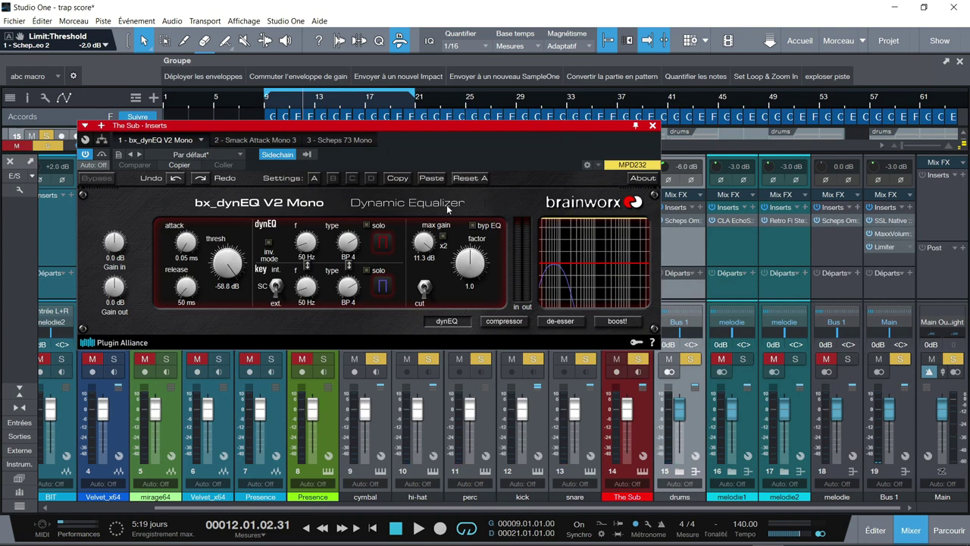
{"action": "left_click", "coordinate": [653, 125]}
{"action": "left_click", "coordinate": [628, 223]}
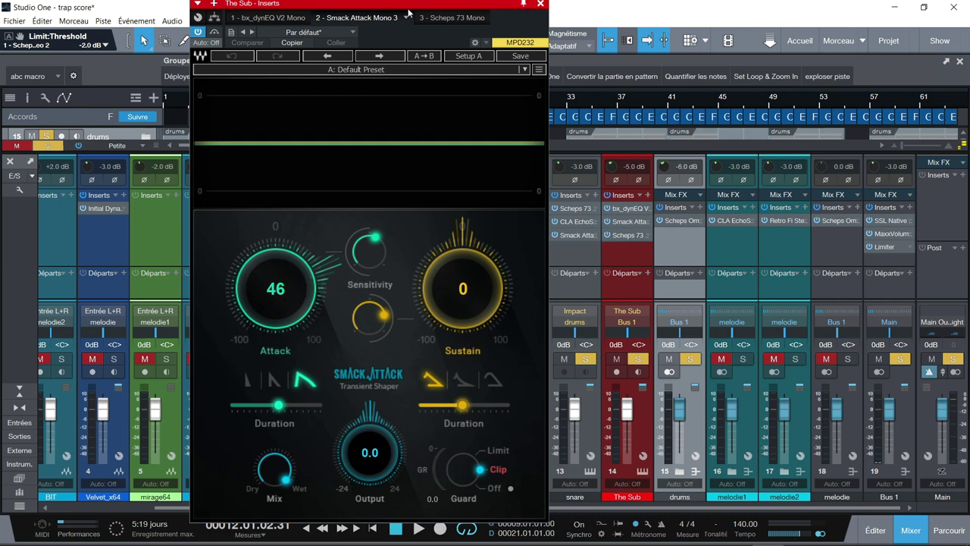
{"action": "left_click", "coordinate": [449, 19]}
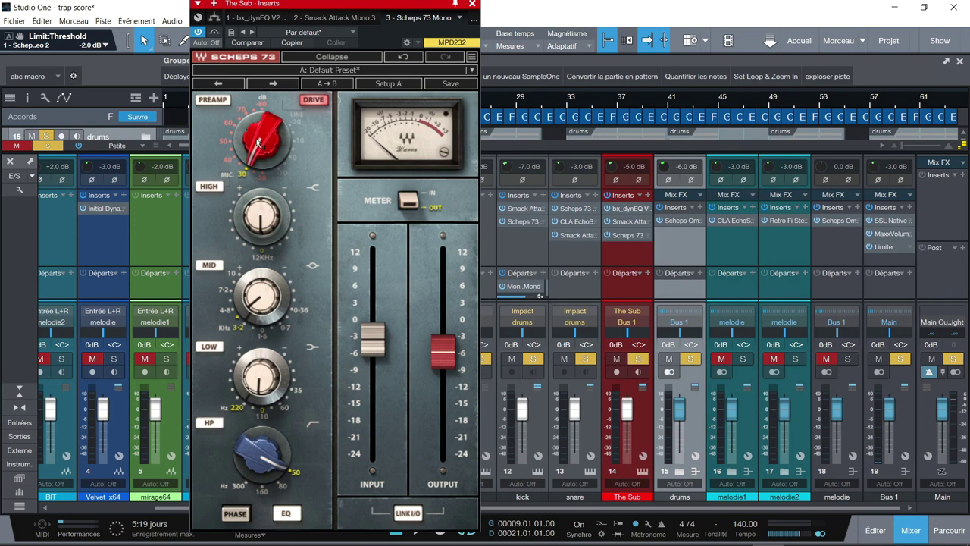
Step: Try the Scheps 73 preamp on The Sub at -35M during playback, and set it back to -30M
{"action": "mouse_move", "coordinate": [265, 147]}
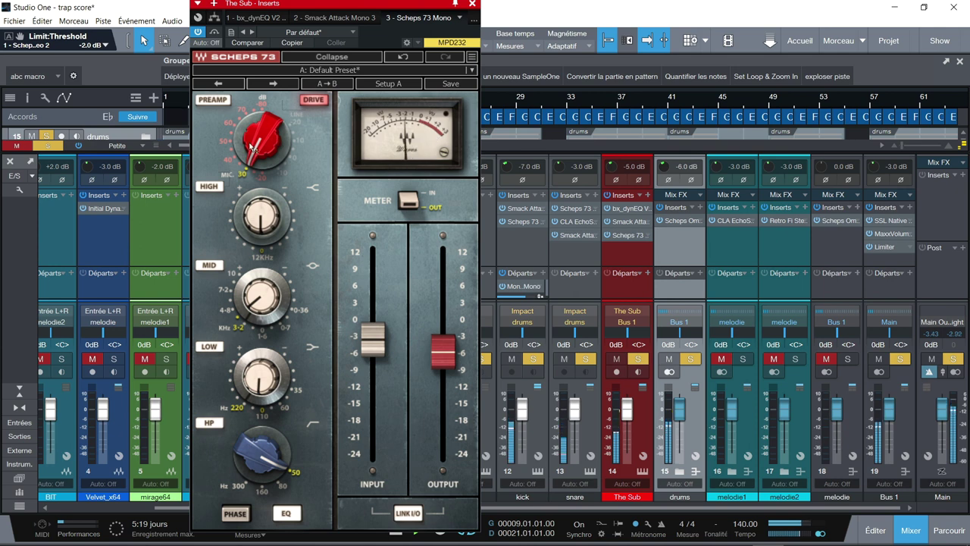
{"action": "mouse_move", "coordinate": [253, 148]}
{"action": "left_mouse_down"}
{"action": "mouse_move", "coordinate": [252, 121]}
{"action": "mouse_move", "coordinate": [252, 135]}
{"action": "left_mouse_up"}
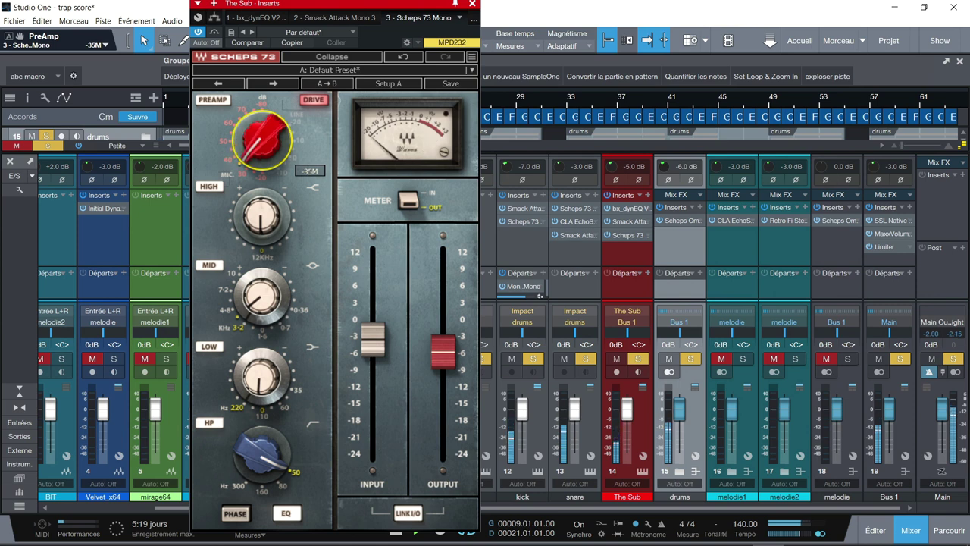
{"action": "left_click_drag", "start_coordinate": [253, 135], "coordinate": [252, 141]}
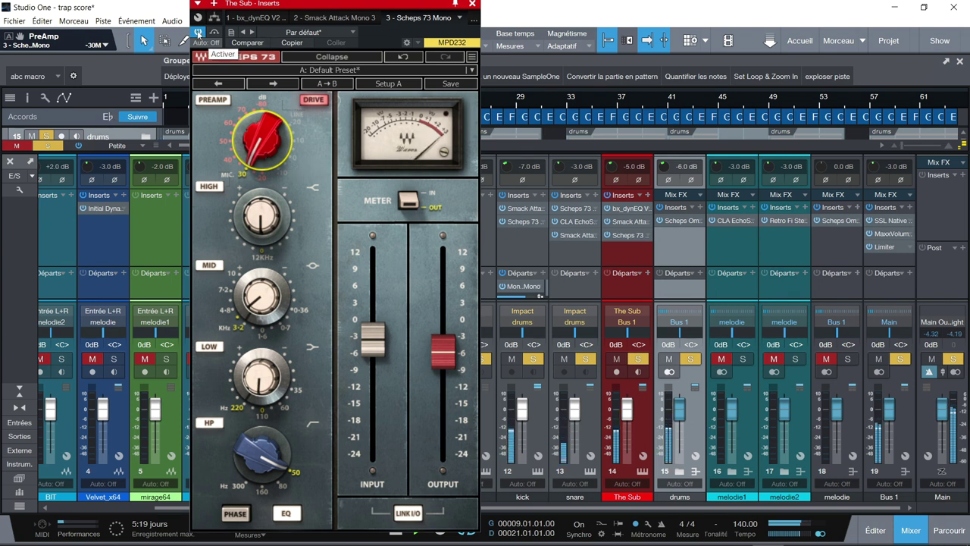
Step: Compare the sound of The Sub with Scheps 73 bypassed and re-enabled
{"action": "left_click", "coordinate": [199, 33]}
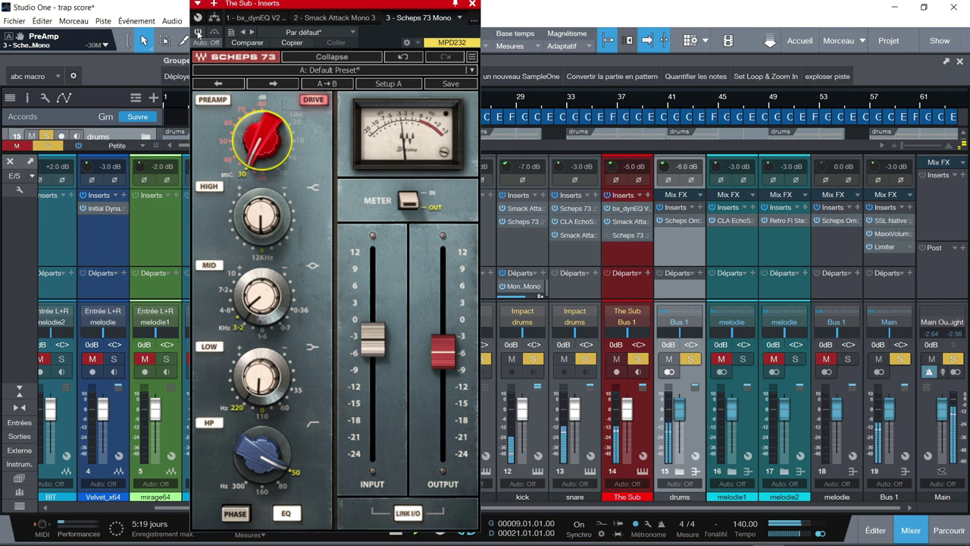
{"action": "left_click", "coordinate": [198, 33]}
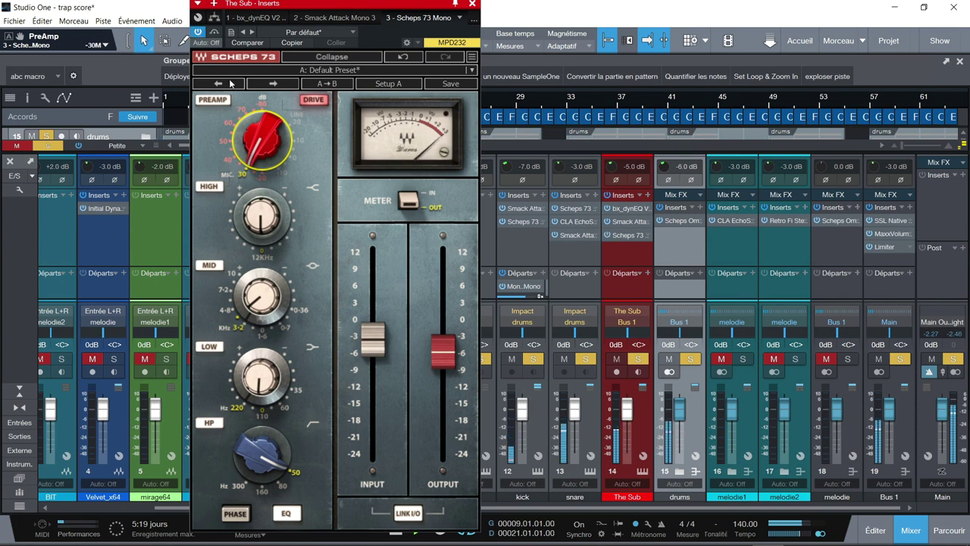
{"action": "mouse_move", "coordinate": [263, 125]}
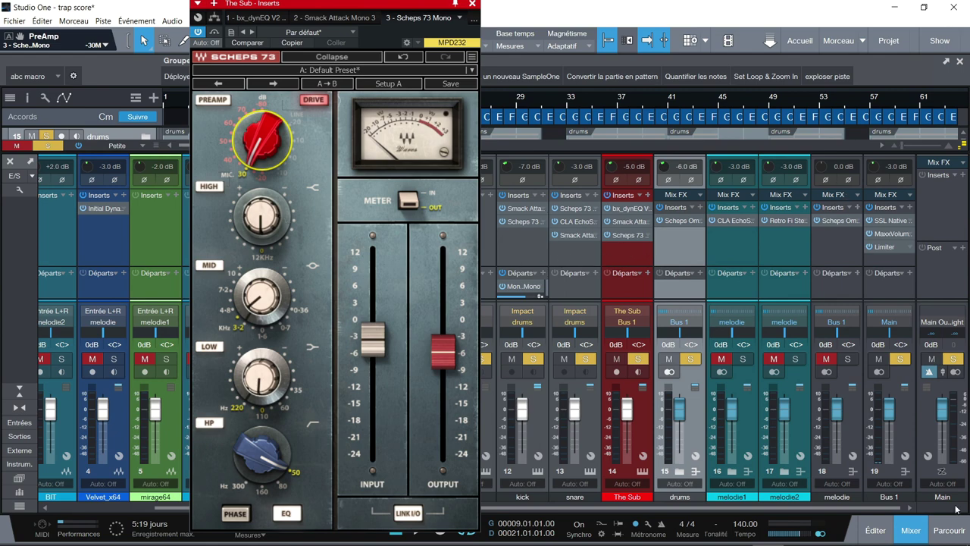
Step: Find Scheps 73 Stereo among the Waves effects in the browser and insert it on the melodie2 bus
{"action": "left_click", "coordinate": [949, 530]}
{"action": "scroll", "coordinate": [961, 206], "scroll_direction": "down", "scroll_amount": 3}
{"action": "left_click_drag", "start_coordinate": [963, 288], "coordinate": [963, 353]}
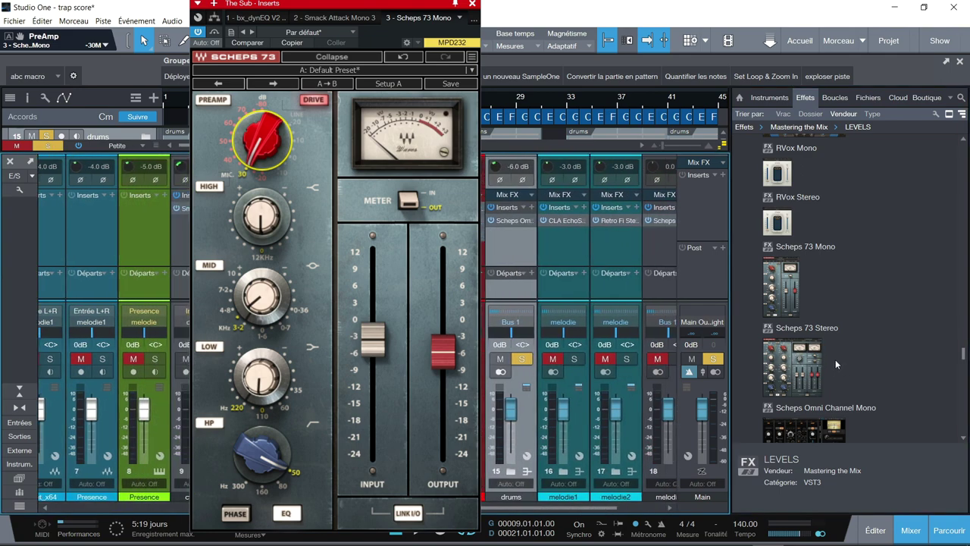
{"action": "left_click_drag", "start_coordinate": [794, 374], "coordinate": [606, 250]}
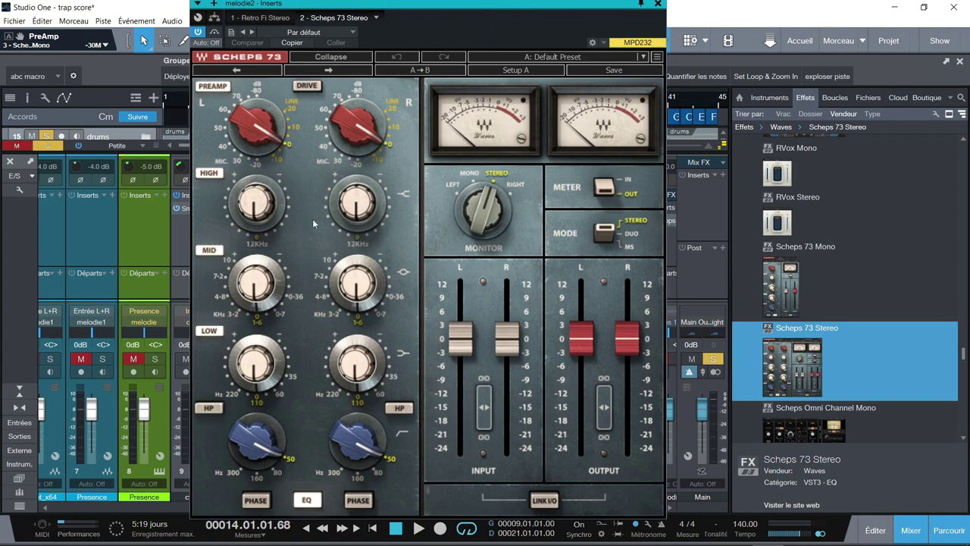
Step: Close the Scheps 73 Stereo window and remove the plug-in from the melodie2 inserts
{"action": "left_click", "coordinate": [660, 5]}
{"action": "right_click", "coordinate": [618, 235]}
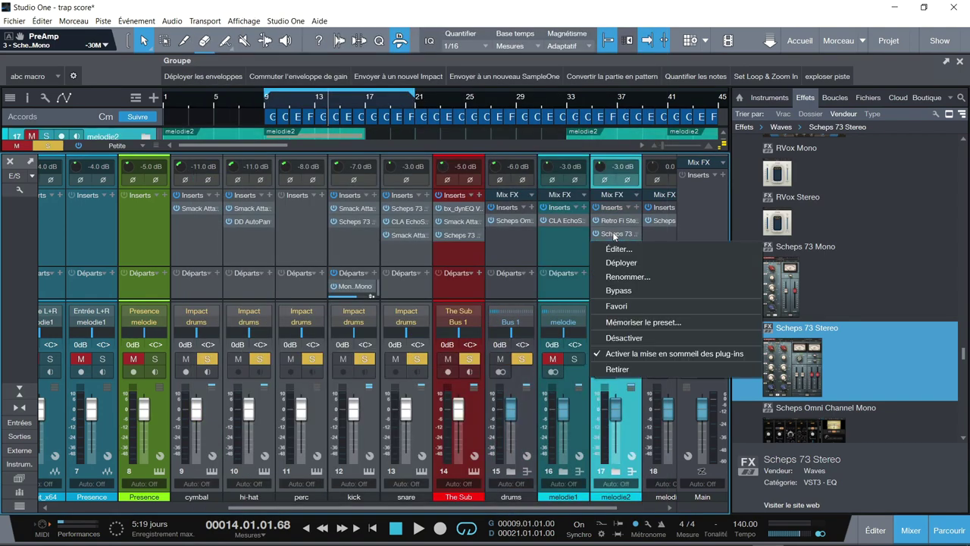
{"action": "left_click", "coordinate": [667, 370]}
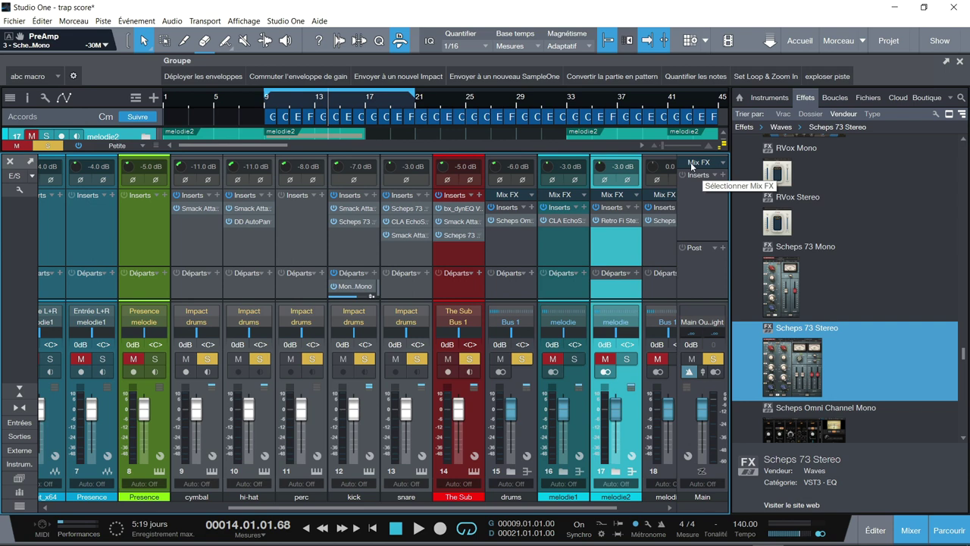